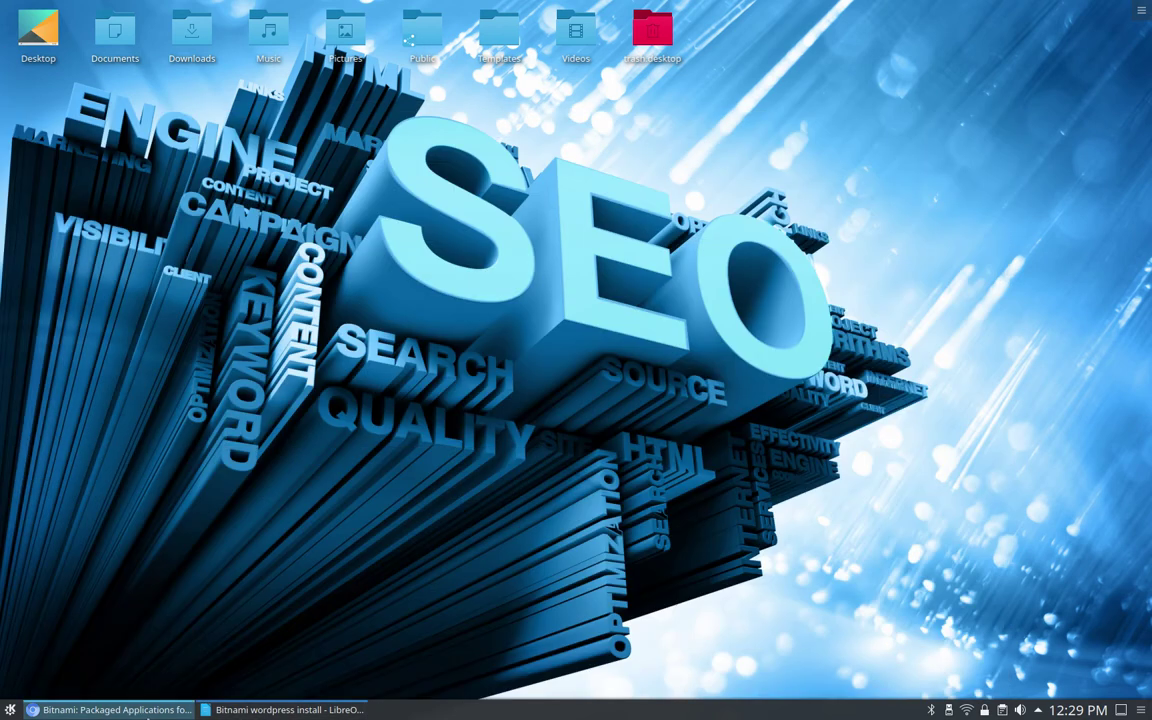
- Switch to Chromium and open the Win / Mac / Linux installers page for WordPress from Bitnami's application catalog
{"action": "left_click", "coordinate": [132, 710]}
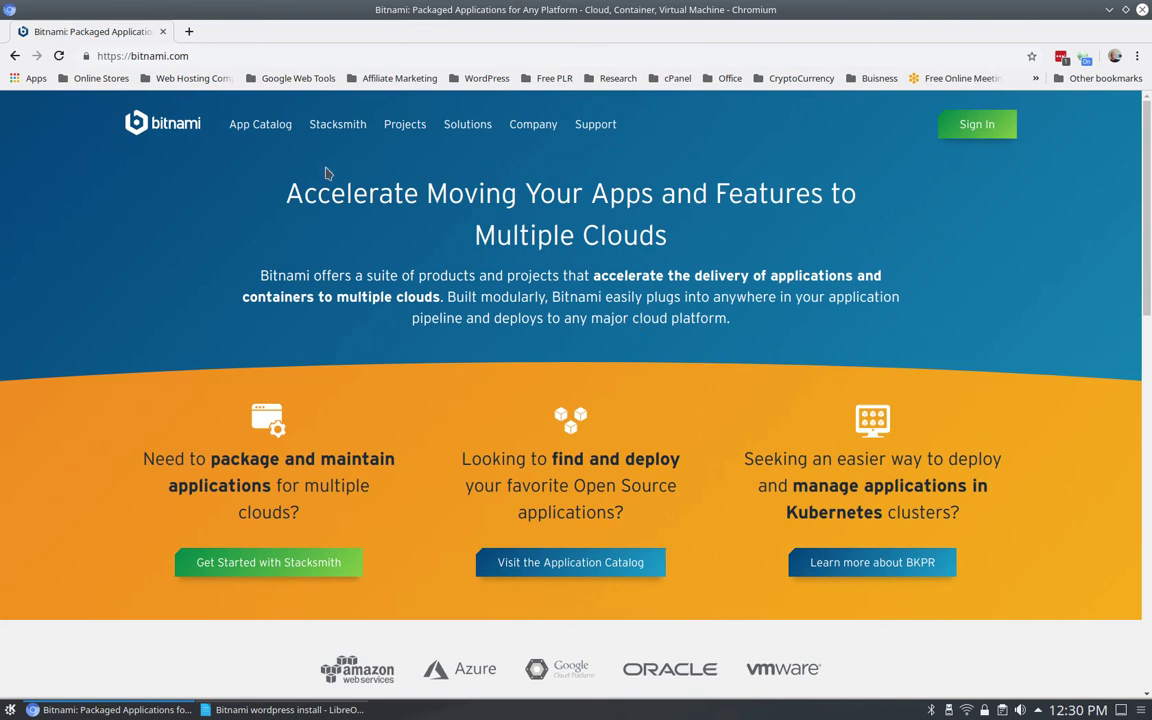
{"action": "left_click", "coordinate": [250, 128]}
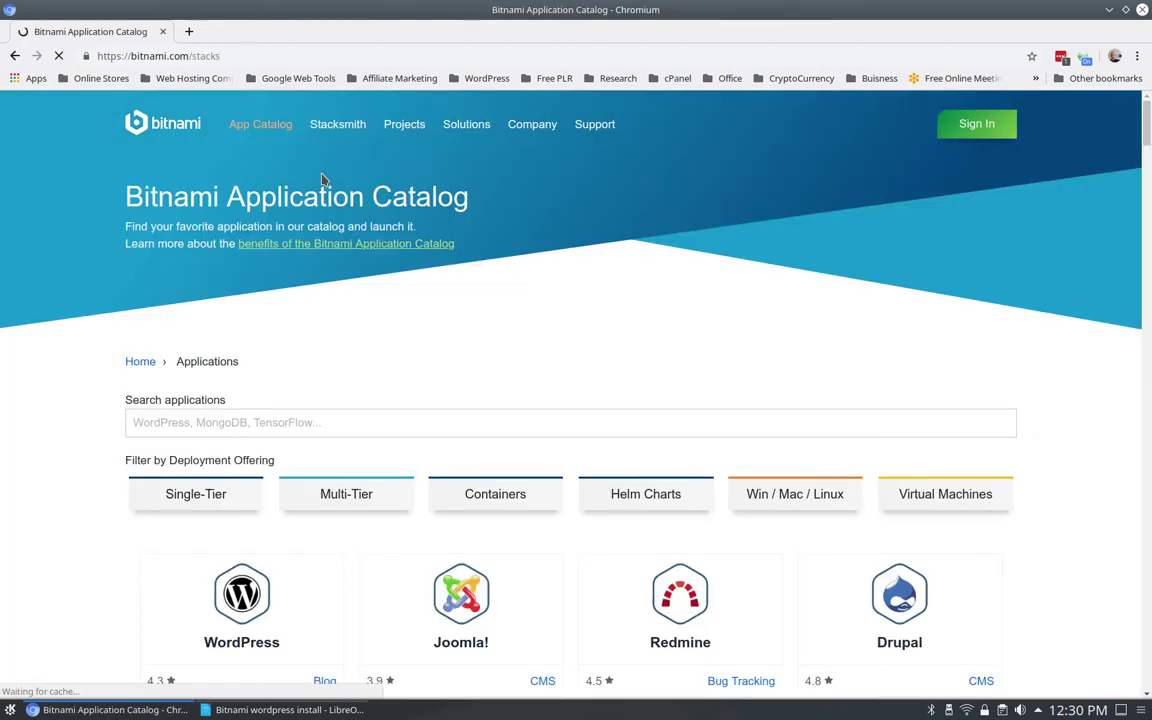
{"action": "scroll", "coordinate": [388, 239], "scroll_direction": "down", "scroll_amount": 1}
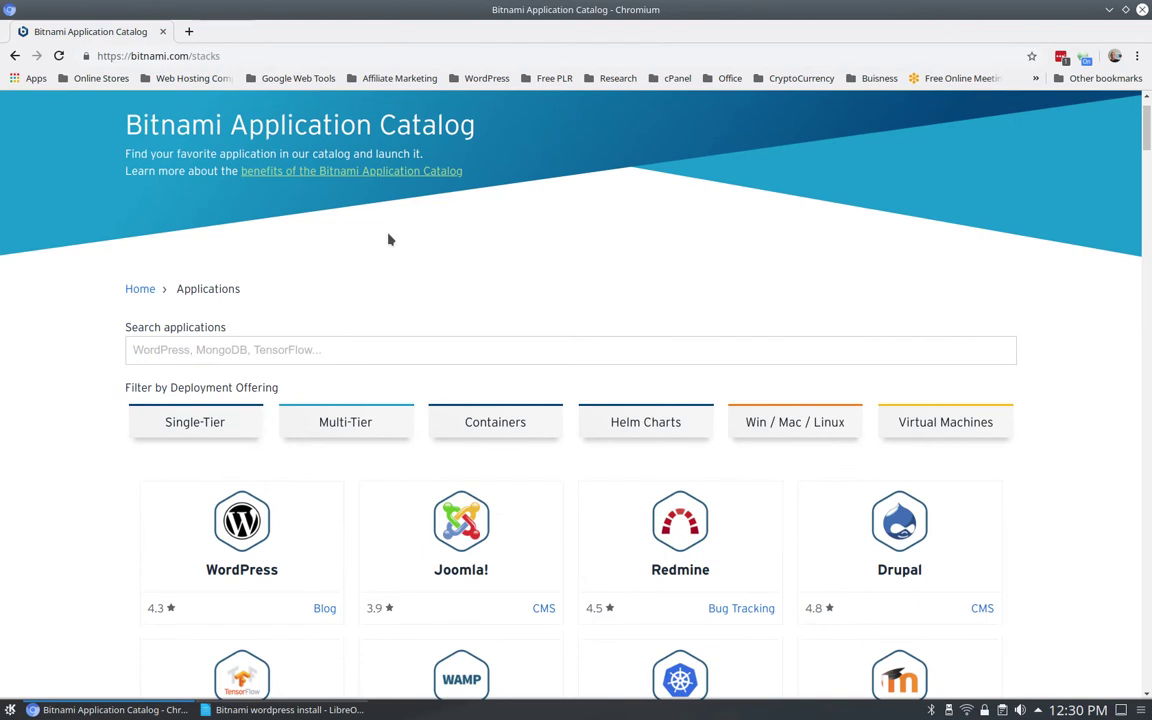
{"action": "left_click", "coordinate": [247, 534]}
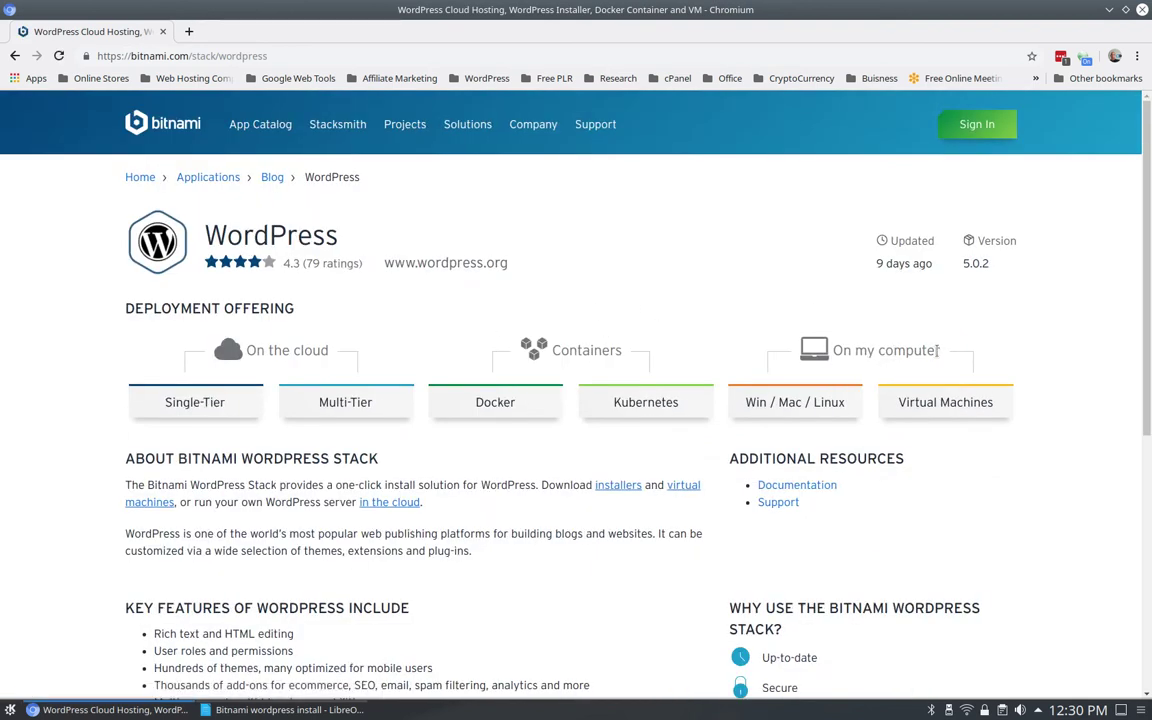
{"action": "left_click", "coordinate": [808, 405]}
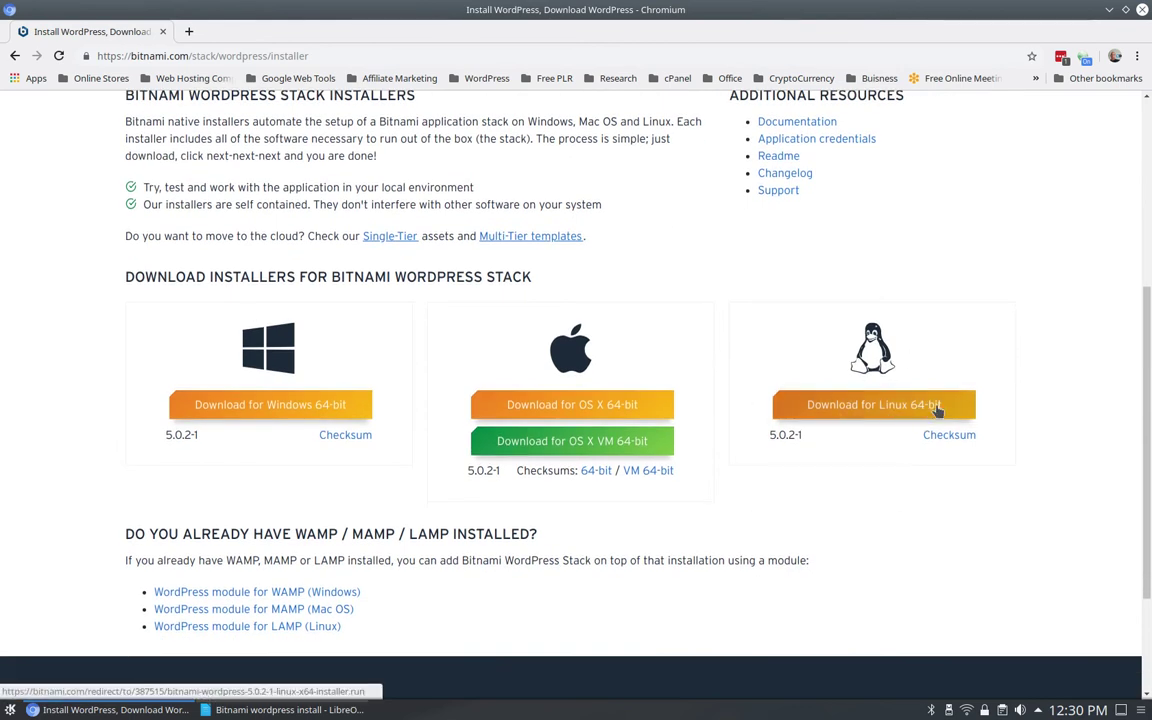
- Try to download the Linux 64-bit WordPress installer into the Downloads folder without signing in
{"action": "left_click", "coordinate": [880, 407]}
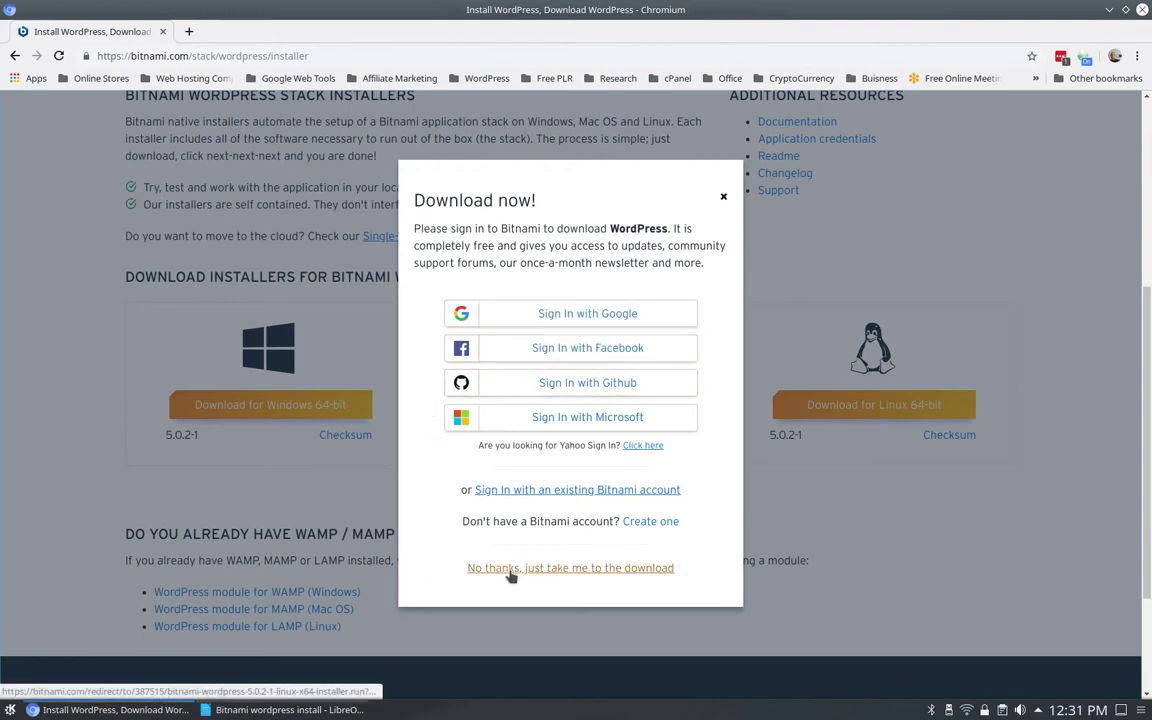
{"action": "left_click", "coordinate": [580, 572]}
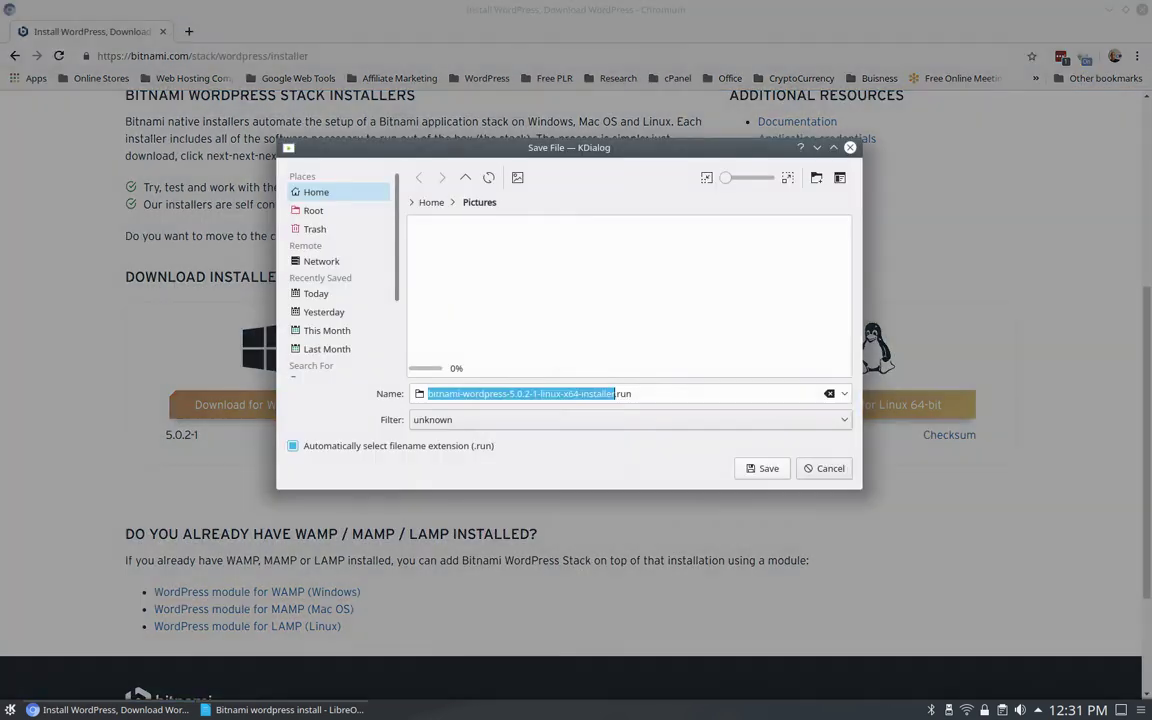
{"action": "left_click", "coordinate": [310, 192]}
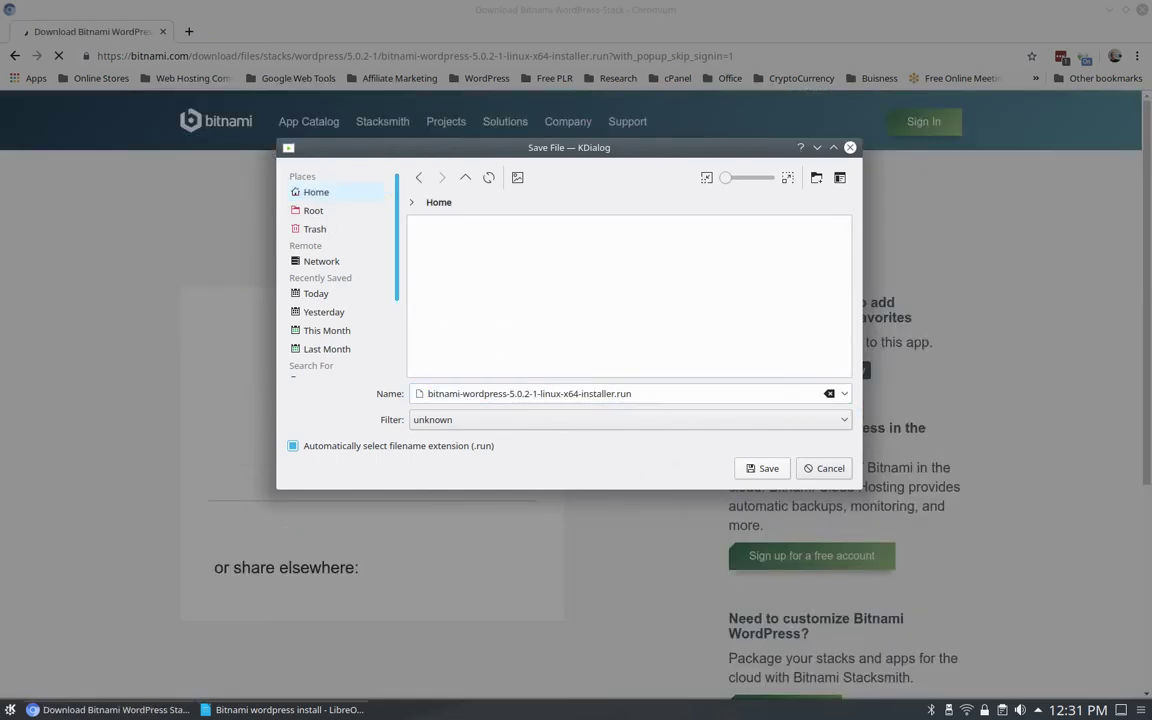
{"action": "left_click", "coordinate": [455, 256]}
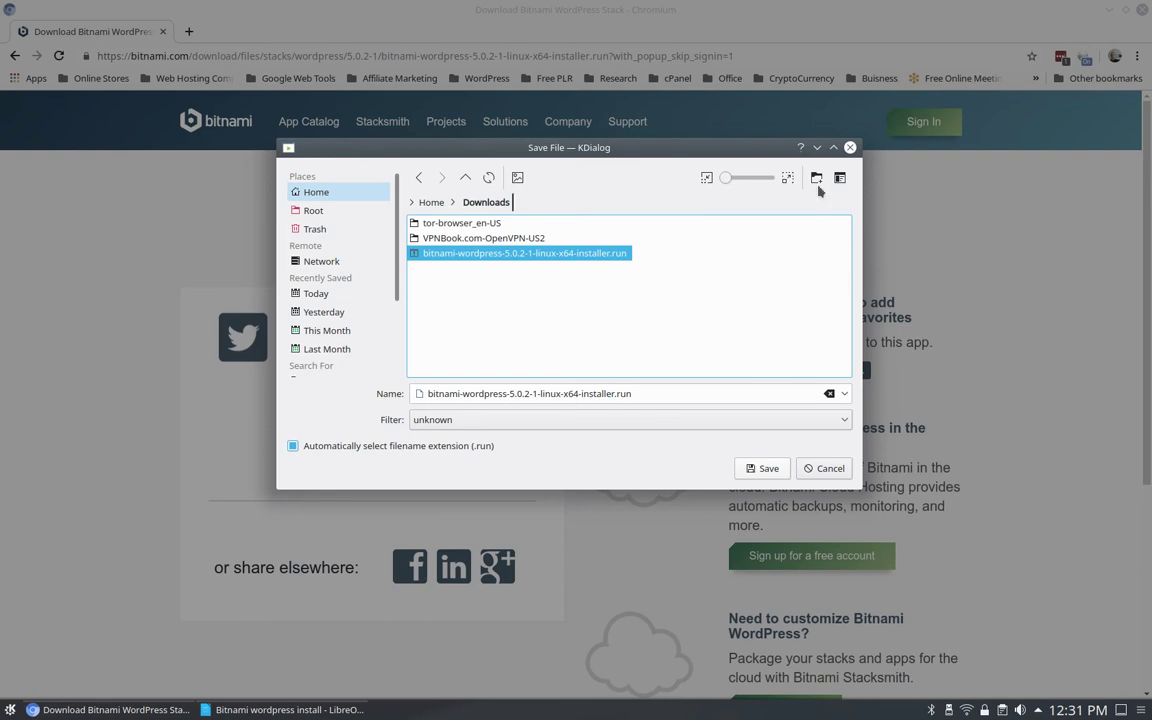
{"action": "left_click", "coordinate": [850, 148]}
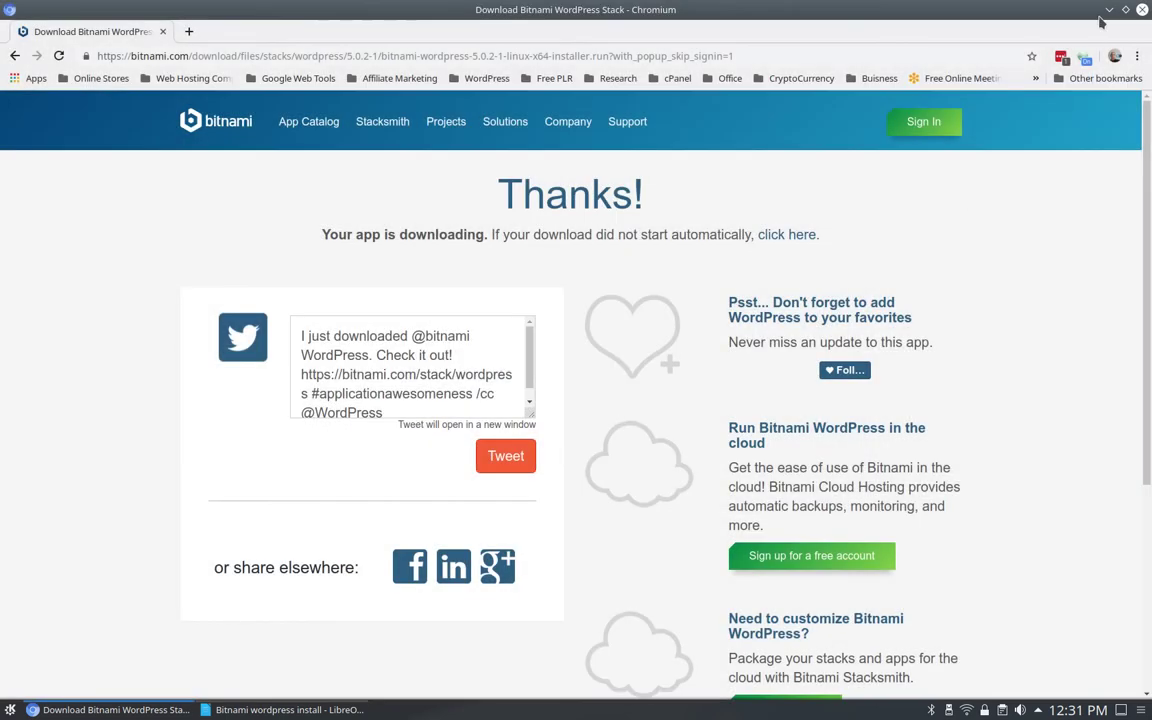
- Minimize the browser and make bitnami-wordpress-5.0.2-1-linux-x64-installer.run in the Downloads folder executable through its properties
{"action": "left_click", "coordinate": [1109, 11]}
{"action": "left_click", "coordinate": [201, 58]}
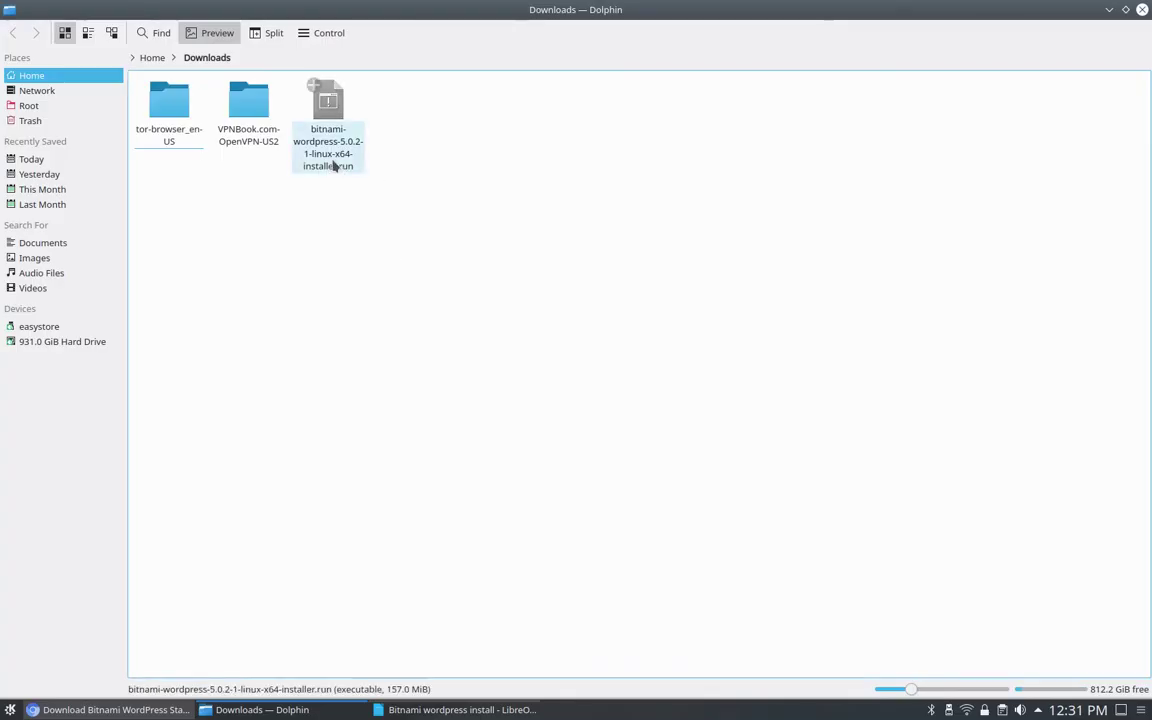
{"action": "right_click", "coordinate": [333, 166]}
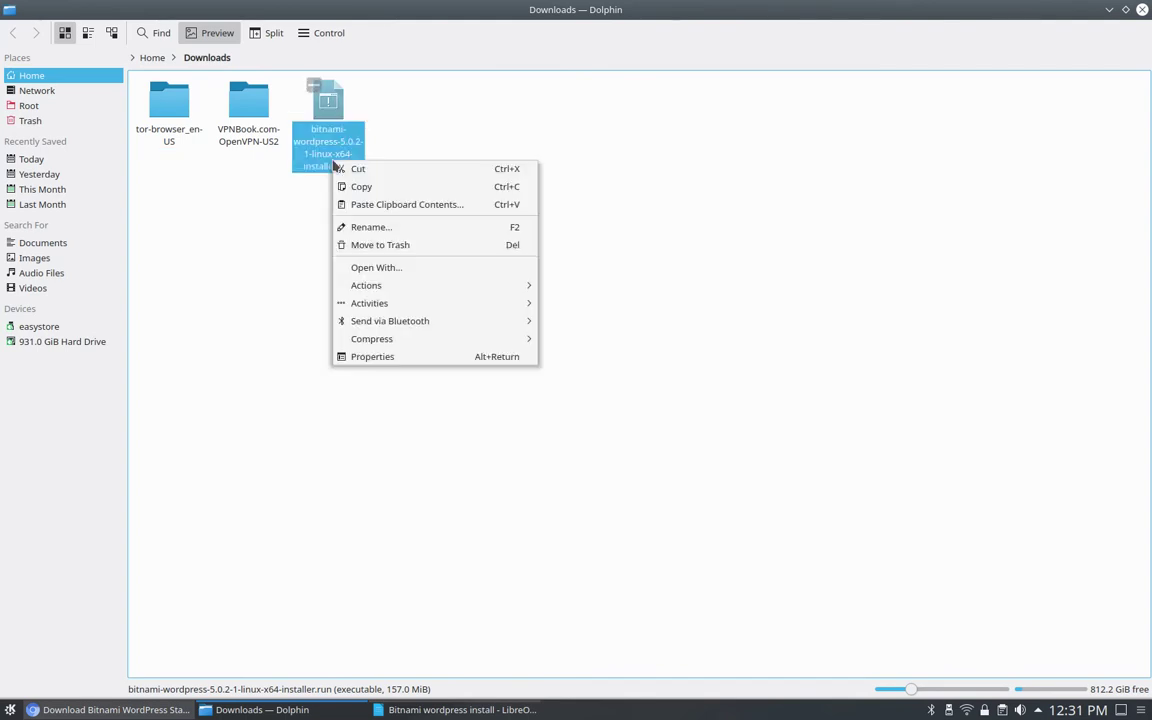
{"action": "left_click", "coordinate": [369, 364]}
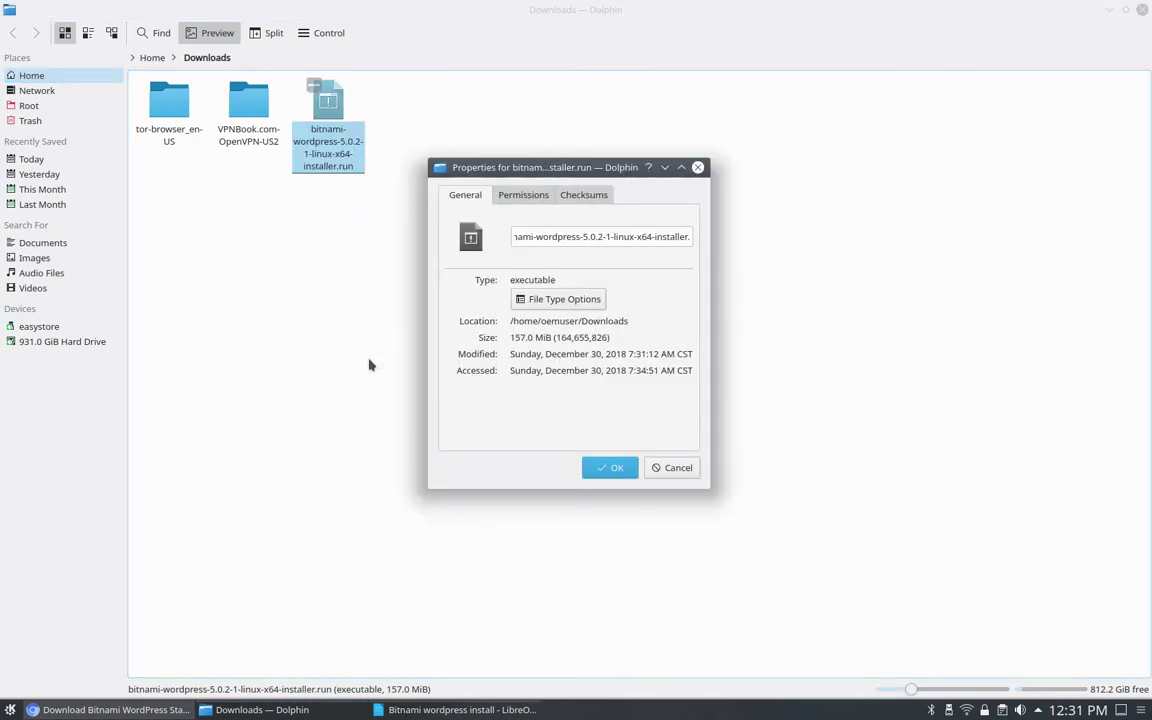
{"action": "left_click", "coordinate": [524, 197]}
{"action": "left_click", "coordinate": [493, 336]}
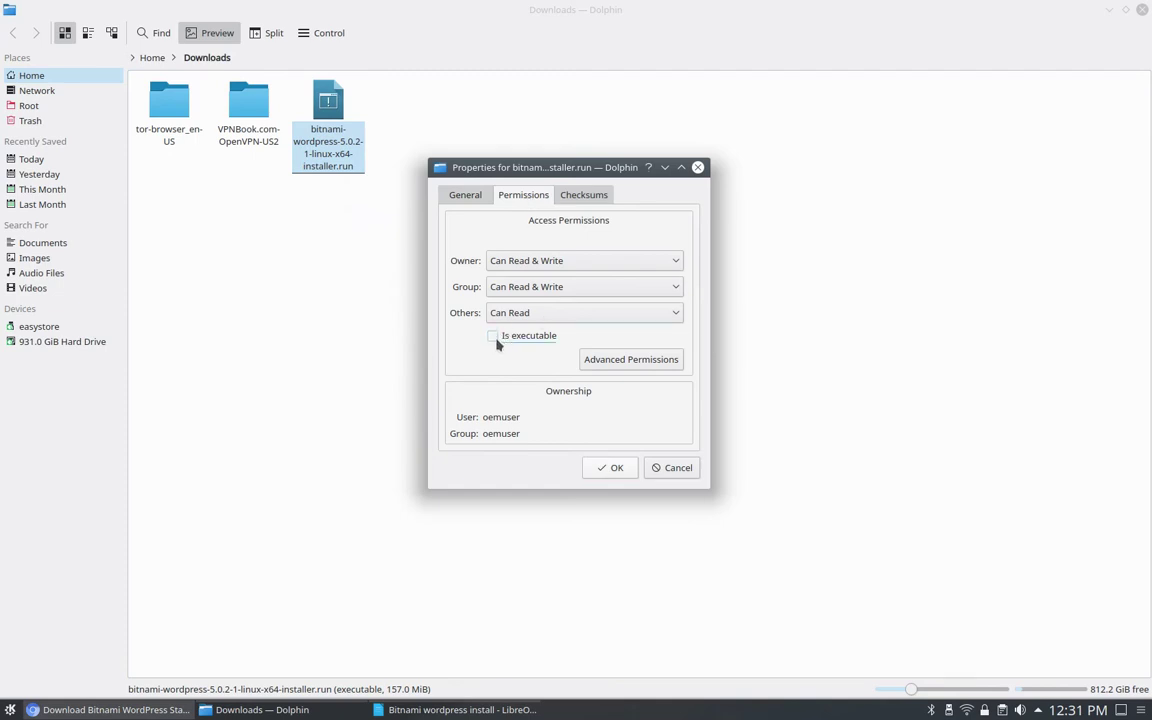
{"action": "left_click", "coordinate": [493, 336]}
{"action": "left_click", "coordinate": [616, 469]}
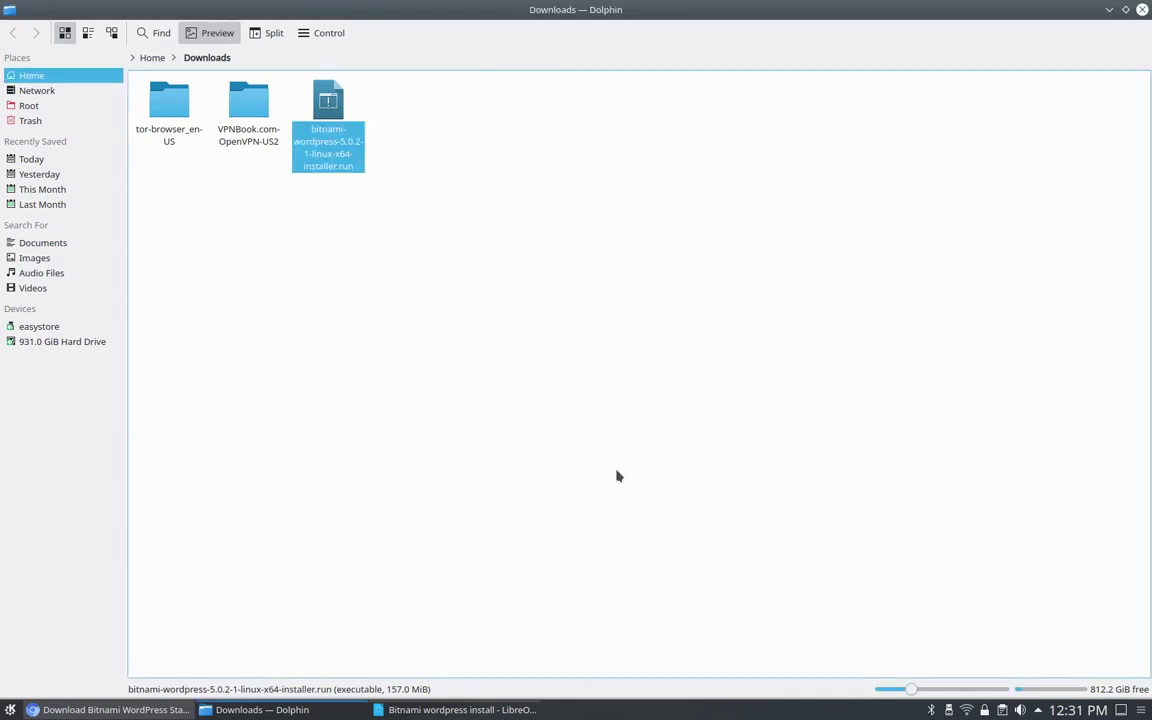
- Run the Bitnami WordPress installer from the Downloads folder and close the file manager
{"action": "left_click", "coordinate": [442, 311]}
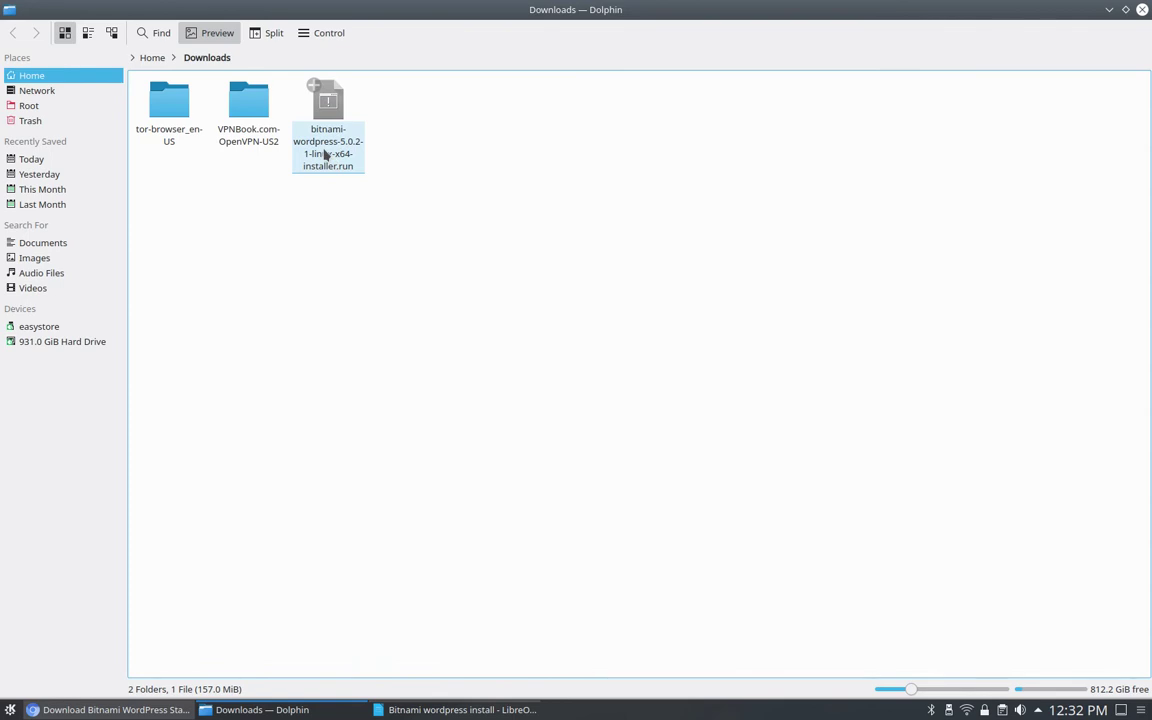
{"action": "left_click", "coordinate": [324, 154]}
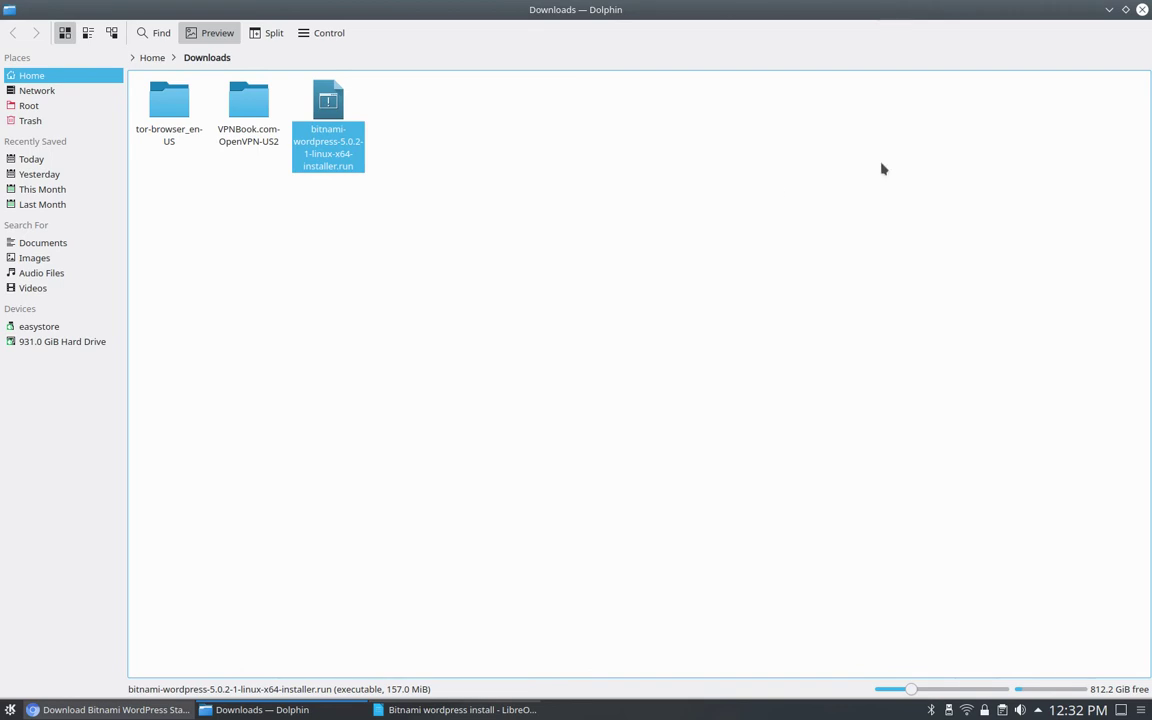
{"action": "left_click", "coordinate": [1142, 10]}
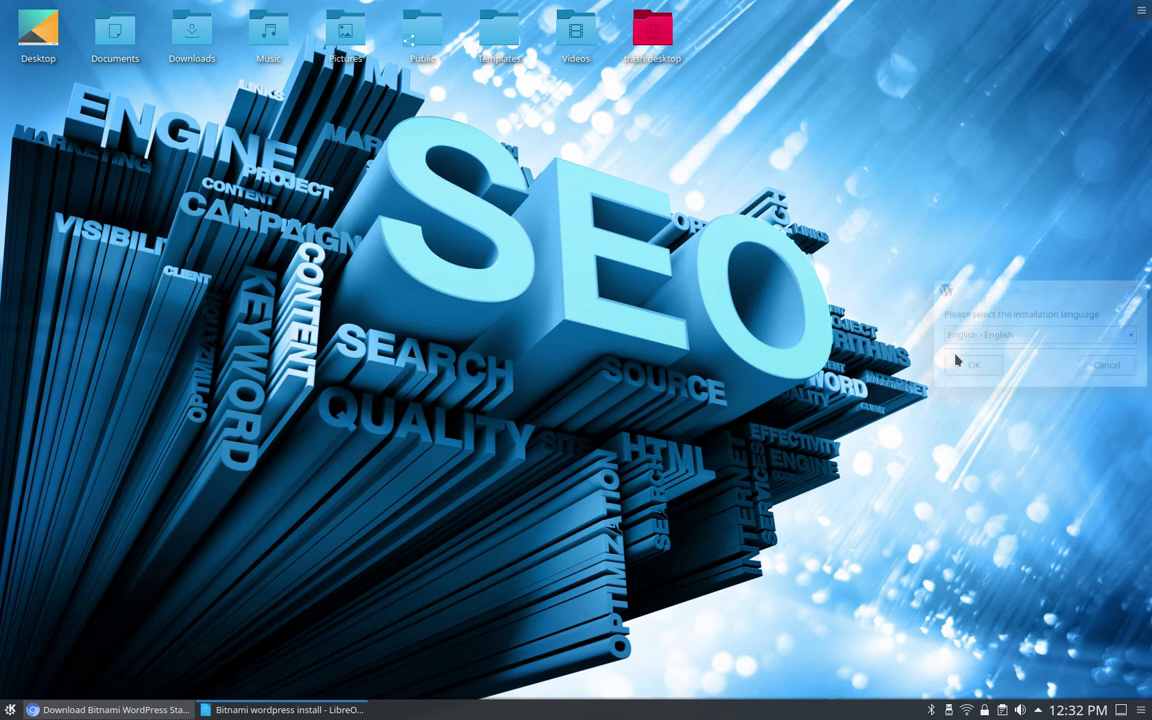
- Move the language selection dialog to a clear spot and confirm English - English as the installation language
{"action": "left_click_drag", "start_coordinate": [1038, 292], "coordinate": [444, 187]}
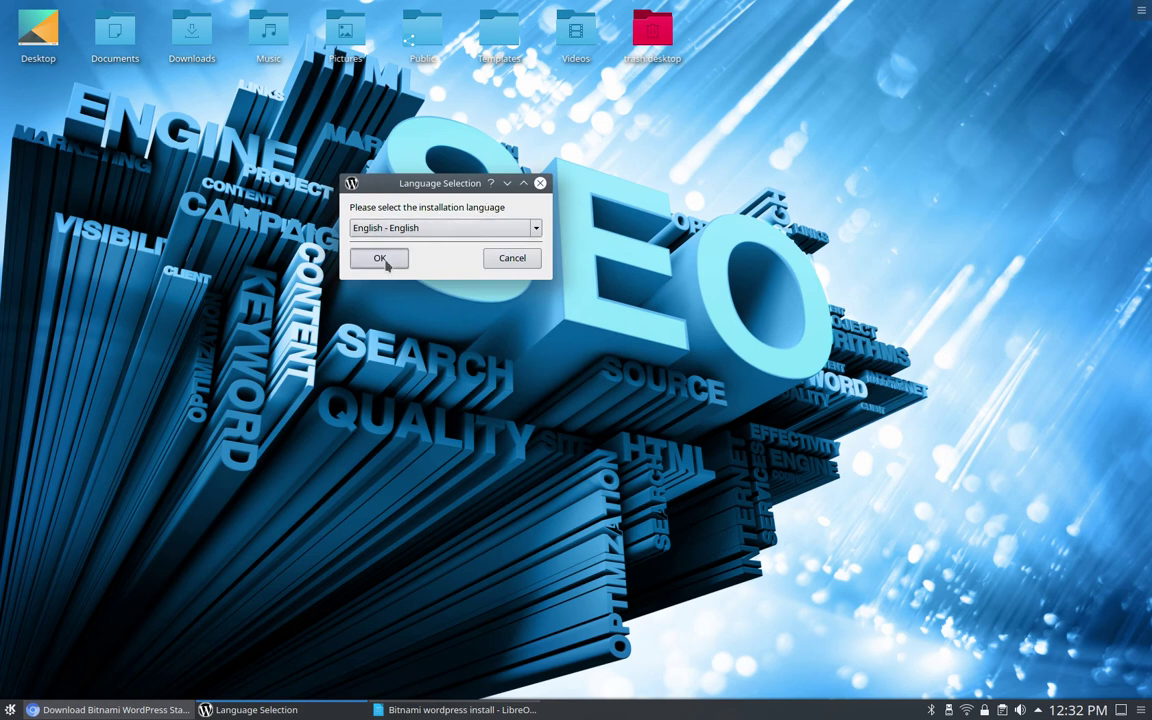
{"action": "left_click", "coordinate": [445, 230]}
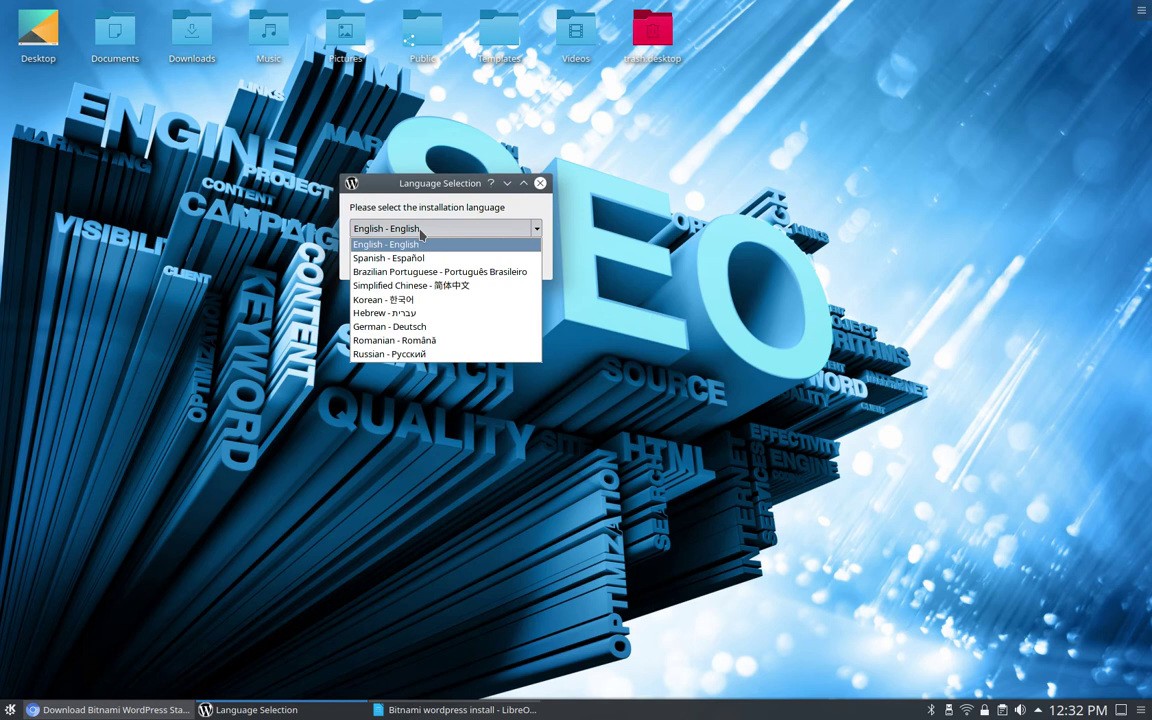
{"action": "left_click", "coordinate": [421, 232]}
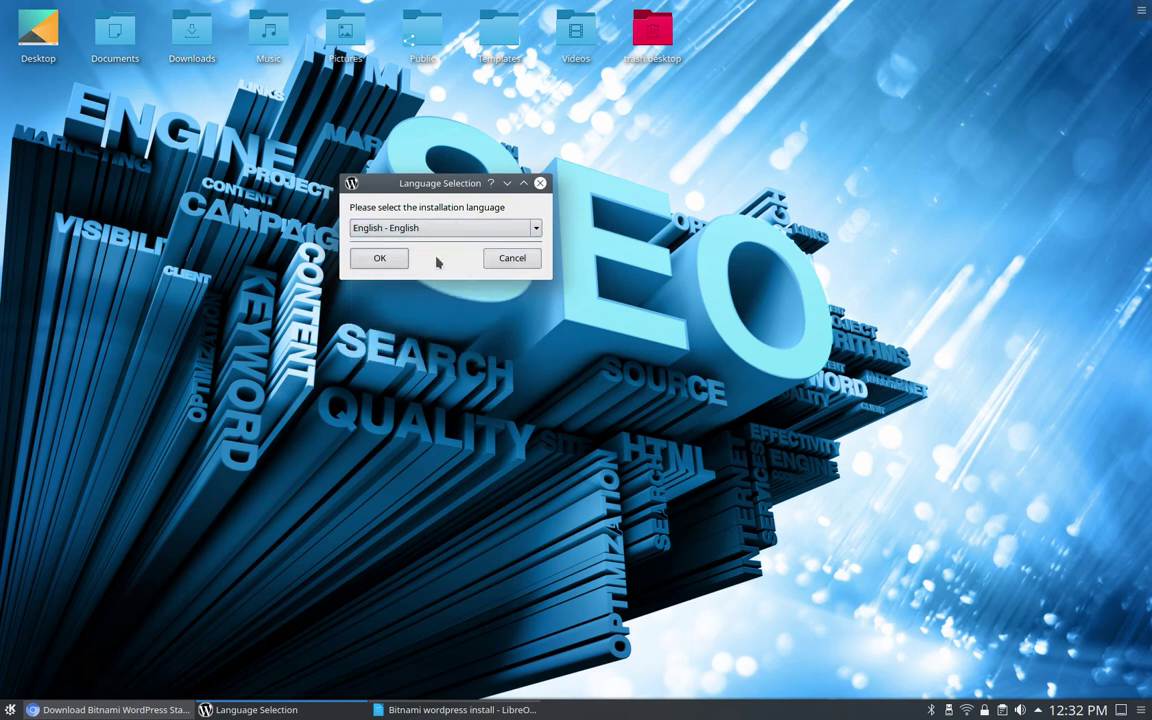
{"action": "left_click", "coordinate": [377, 260]}
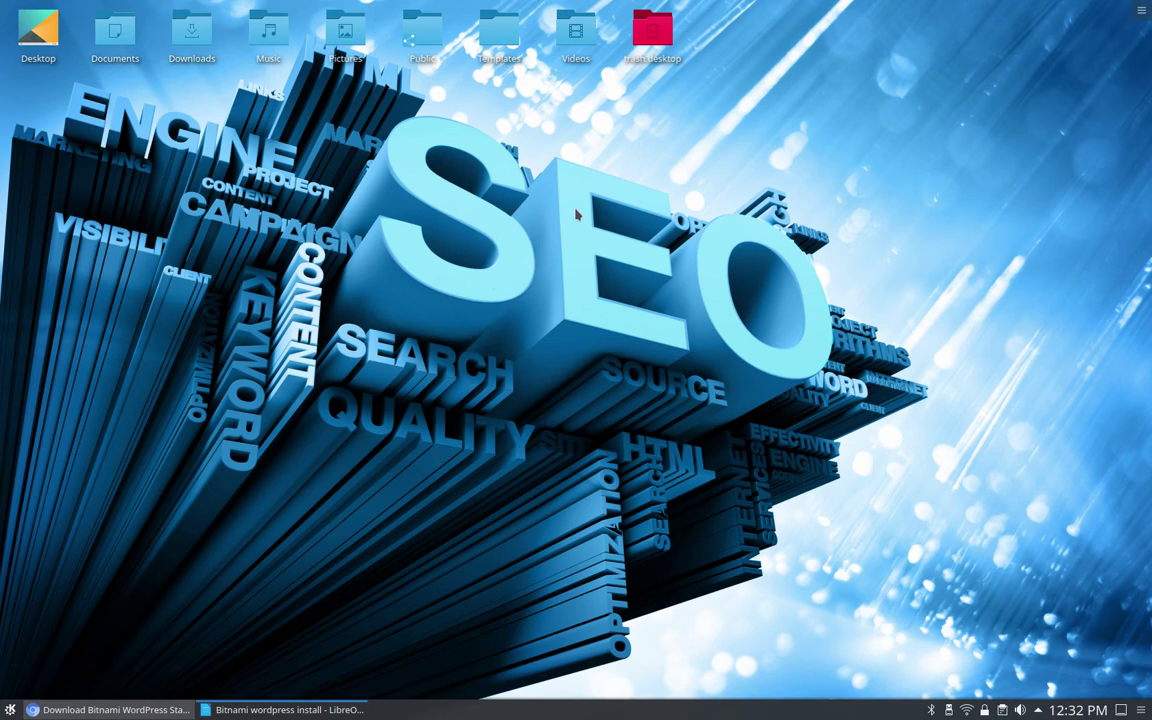
- Move the setup wizard into view and accept /home/oemuser/wordpress-5.0.2-1 as the installation folder
{"action": "left_click_drag", "start_coordinate": [911, 241], "coordinate": [388, 162]}
{"action": "left_click", "coordinate": [522, 406]}
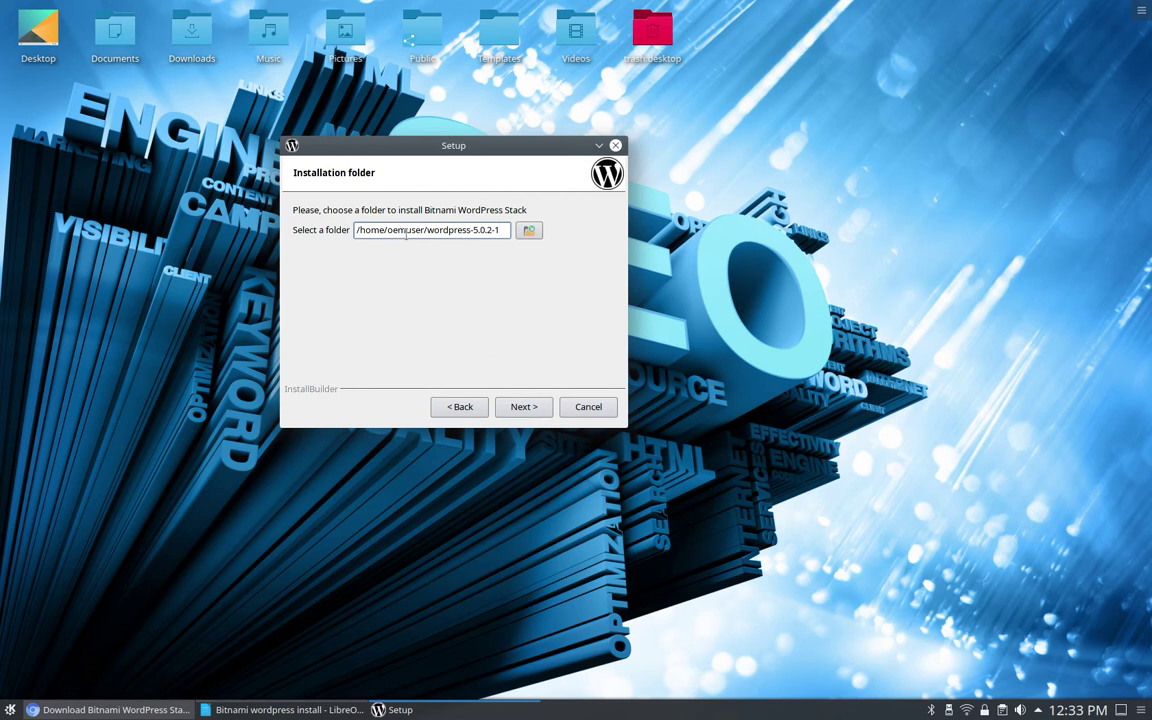
{"action": "left_click", "coordinate": [527, 408]}
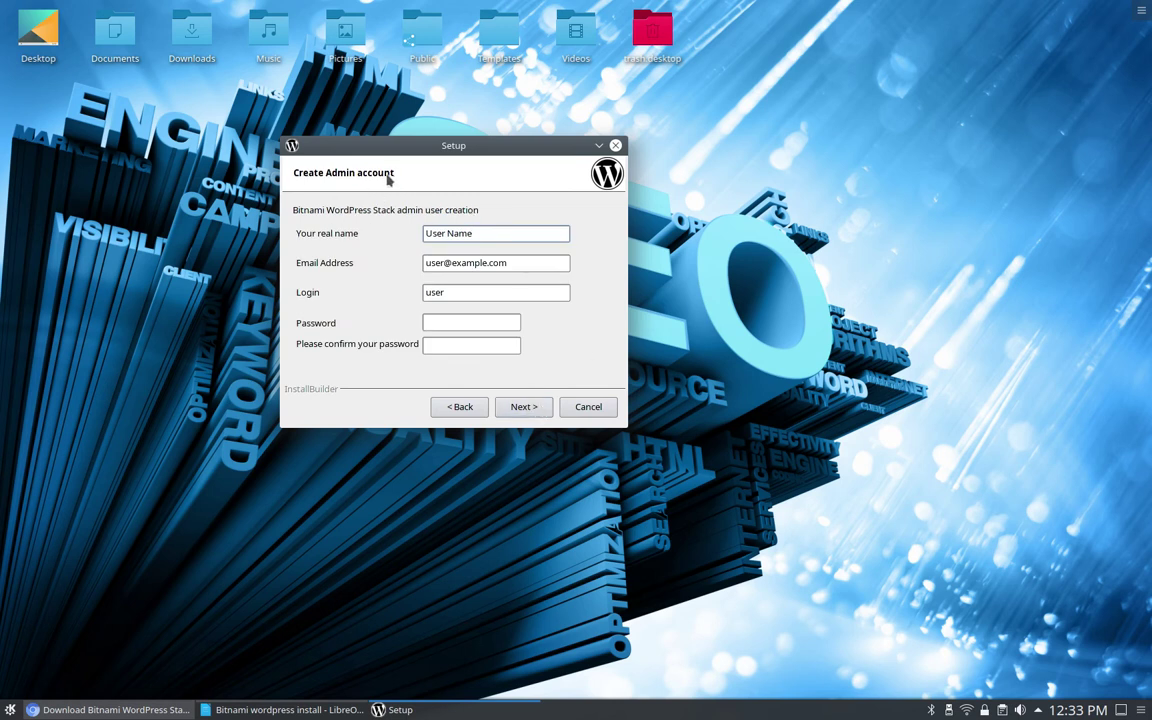
- Create the admin account with real name "user", keeping the default email and login, and enter and confirm the account password
{"action": "triple_click", "coordinate": [482, 234]}
{"action": "type", "text": "user"}
{"action": "left_click", "coordinate": [445, 323]}
{"action": "type", "text": "*******"}
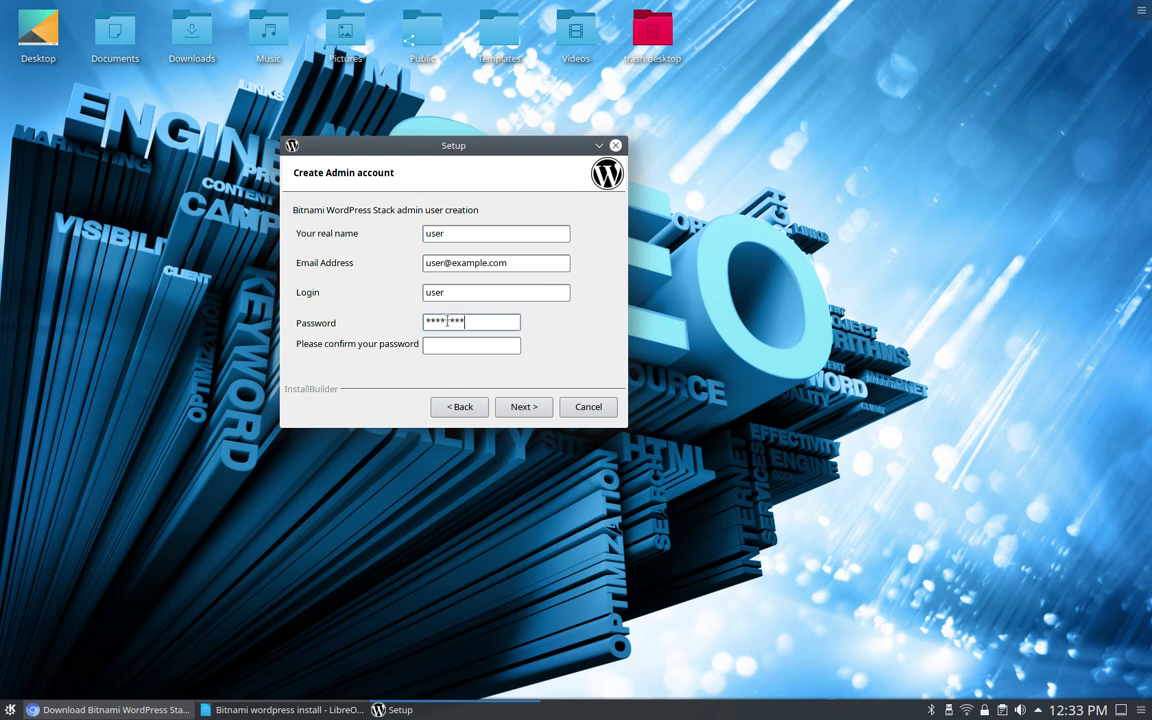
{"action": "type", "text": "*"}
{"action": "left_click", "coordinate": [459, 346]}
{"action": "type", "text": "********"}
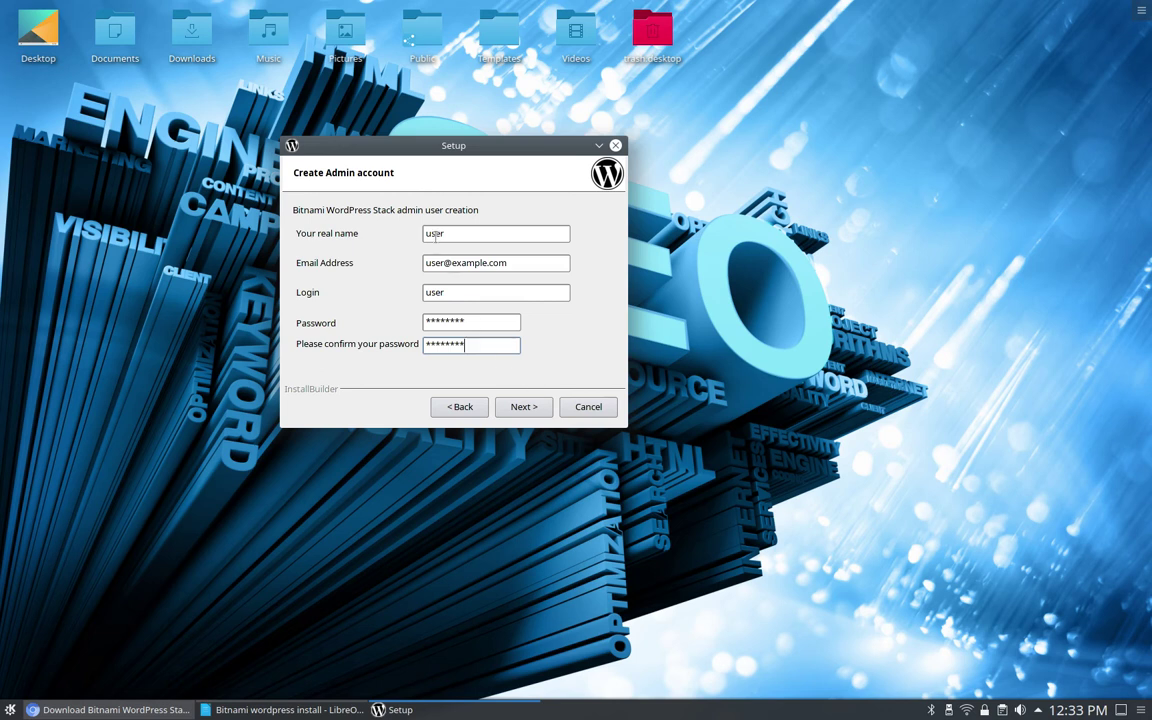
{"action": "left_click", "coordinate": [522, 410]}
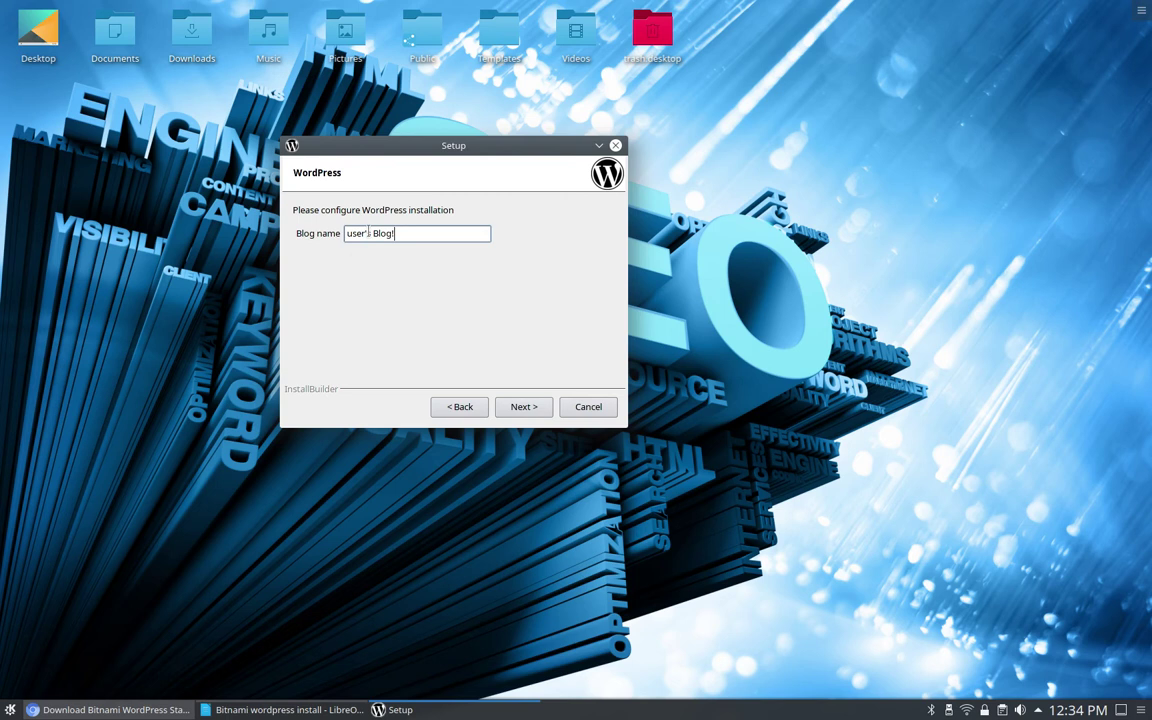
- Start the installation with the blog name "user's Blog!" and the option to launch WordPress in the cloud with Bitnami turned off
{"action": "left_click", "coordinate": [521, 408]}
{"action": "left_click", "coordinate": [522, 409]}
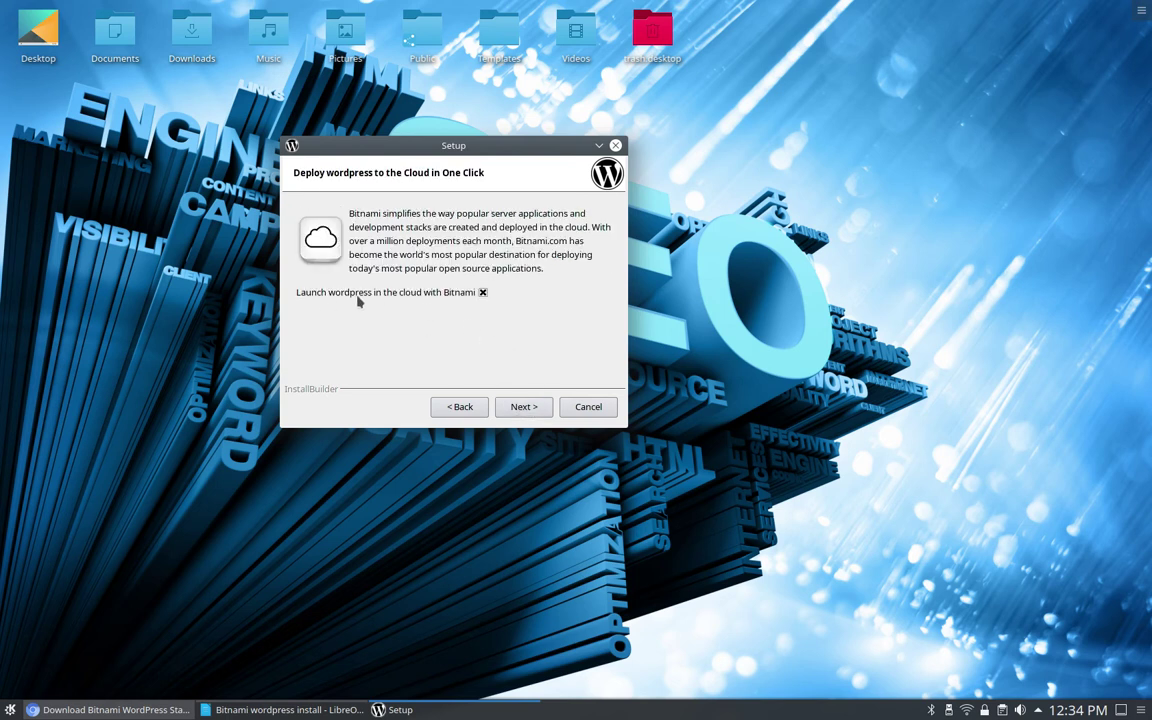
{"action": "left_click", "coordinate": [482, 293]}
{"action": "left_click", "coordinate": [522, 407]}
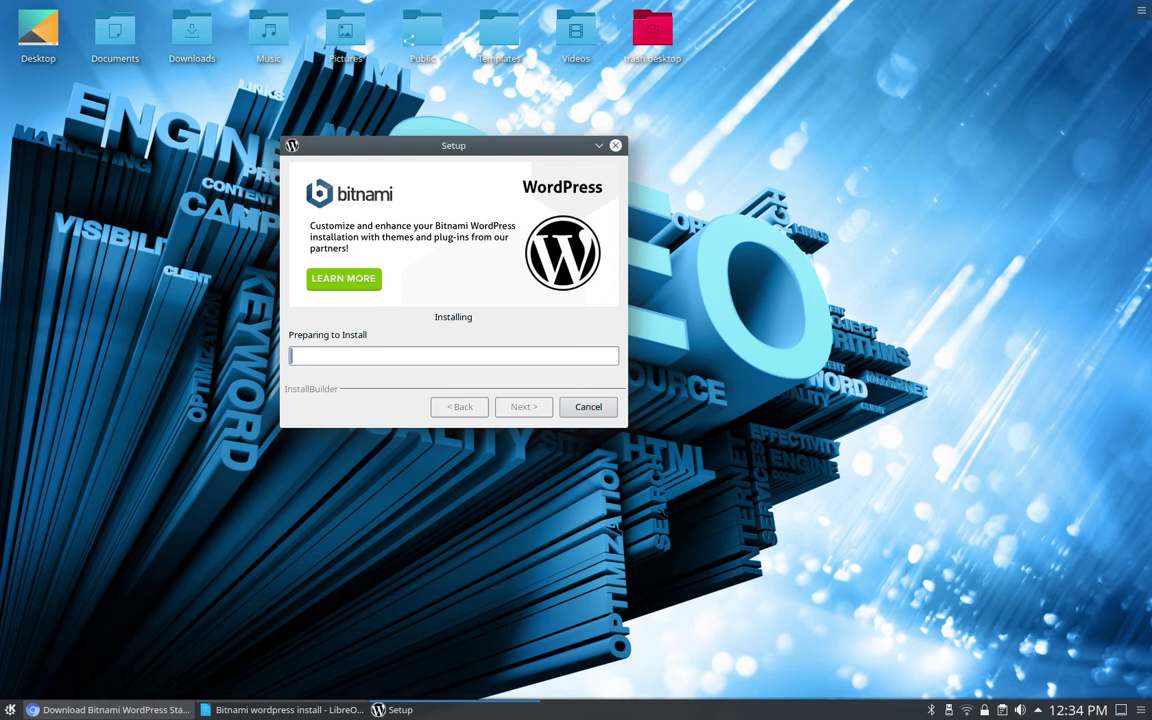
{"action": "left_click", "coordinate": [992, 302]}
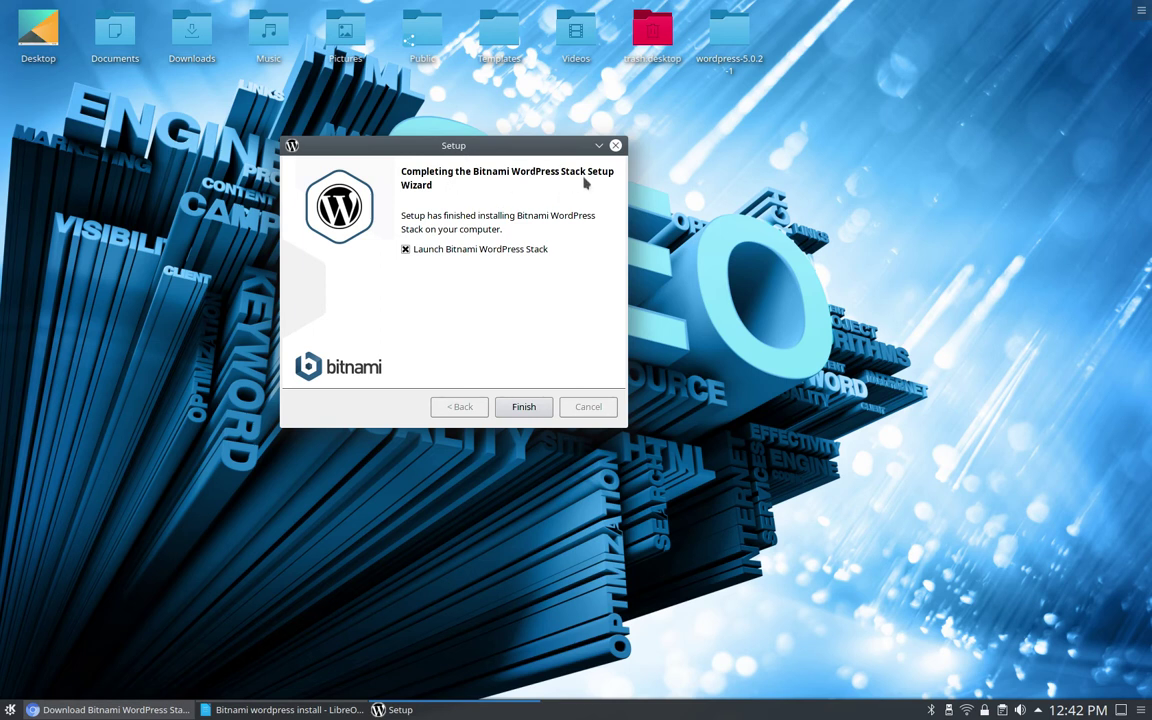
- Finish the setup with Launch Bitnami WordPress Stack enabled and move the stack manager window away from the screen edge
{"action": "left_click", "coordinate": [524, 408]}
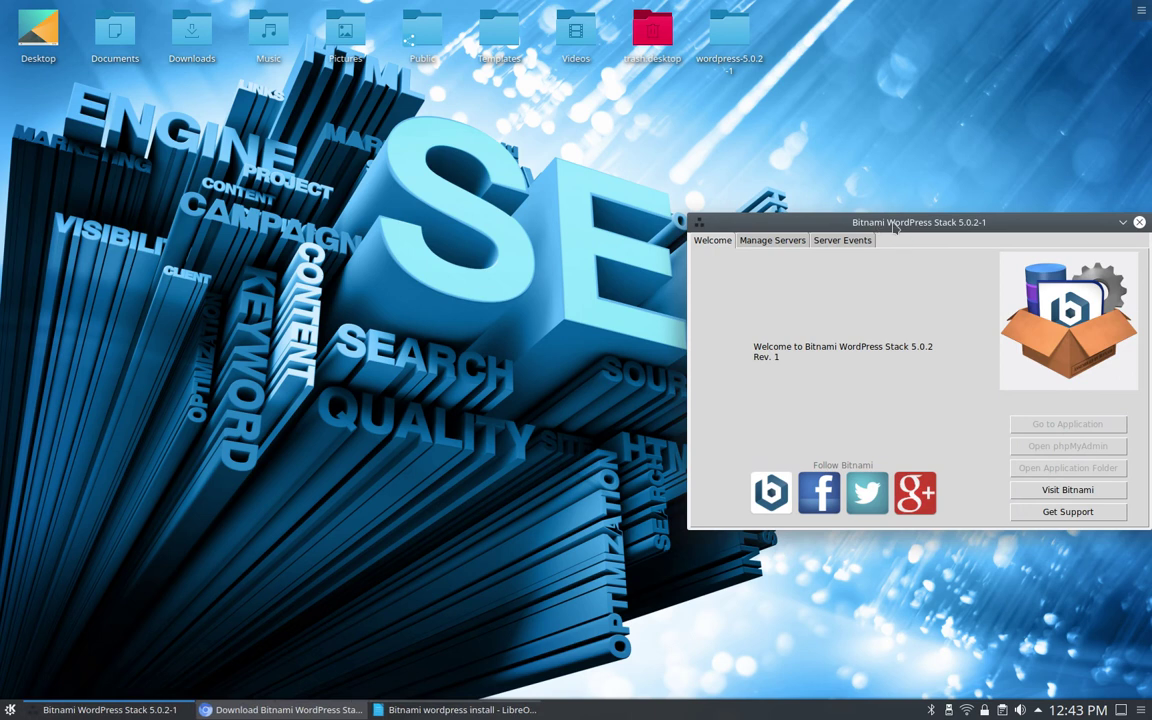
{"action": "left_click_drag", "start_coordinate": [894, 228], "coordinate": [868, 220]}
{"action": "left_click_drag", "start_coordinate": [822, 226], "coordinate": [822, 226]}
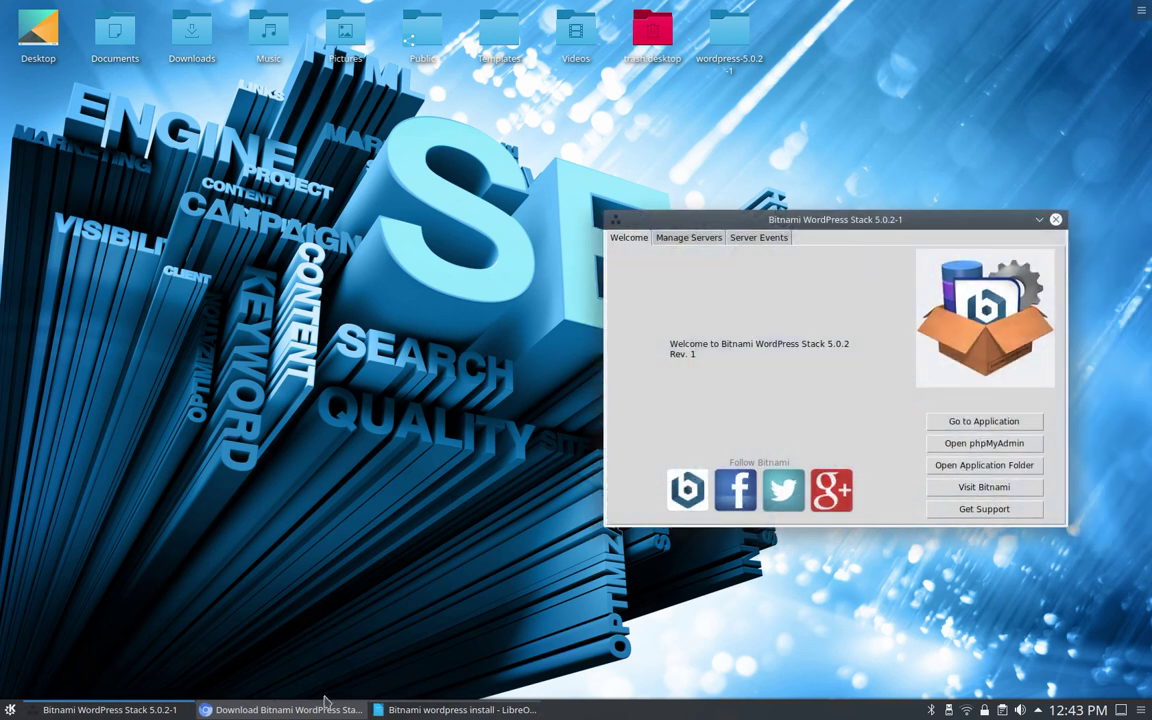
- Switch to Chromium and close the duplicate Bitnami WordPress Stack tab, leaving one 127.0.0.1:8080 page open
{"action": "mouse_move", "coordinate": [316, 712]}
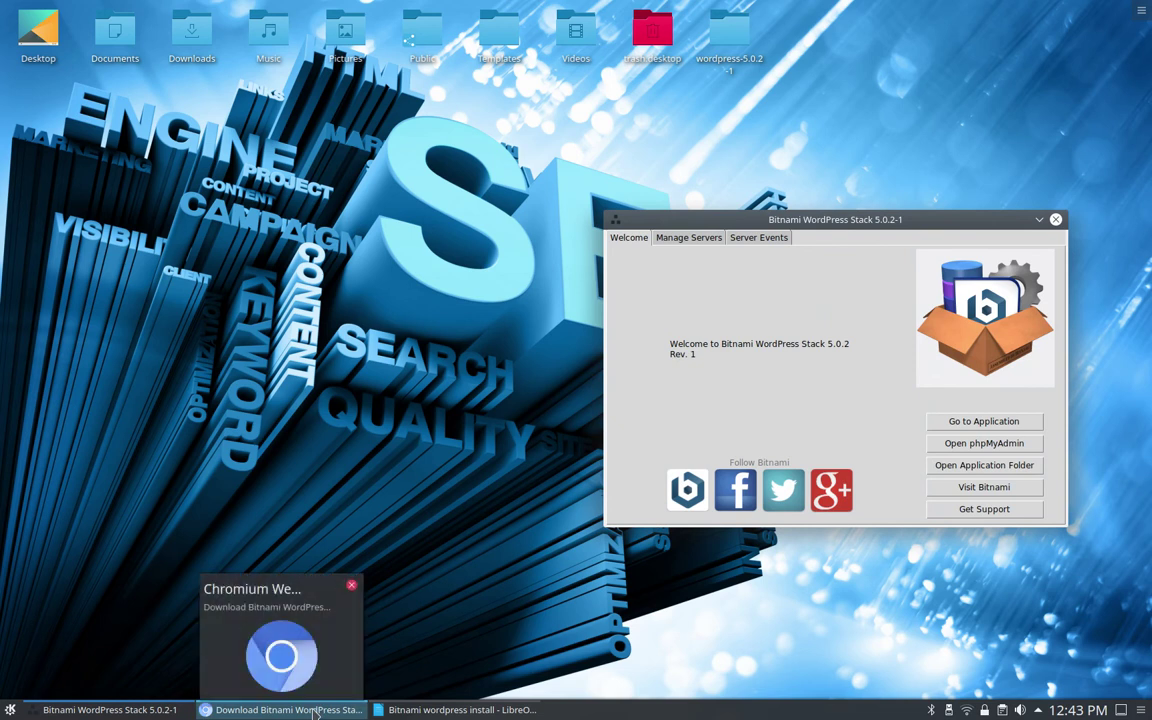
{"action": "left_click", "coordinate": [316, 713]}
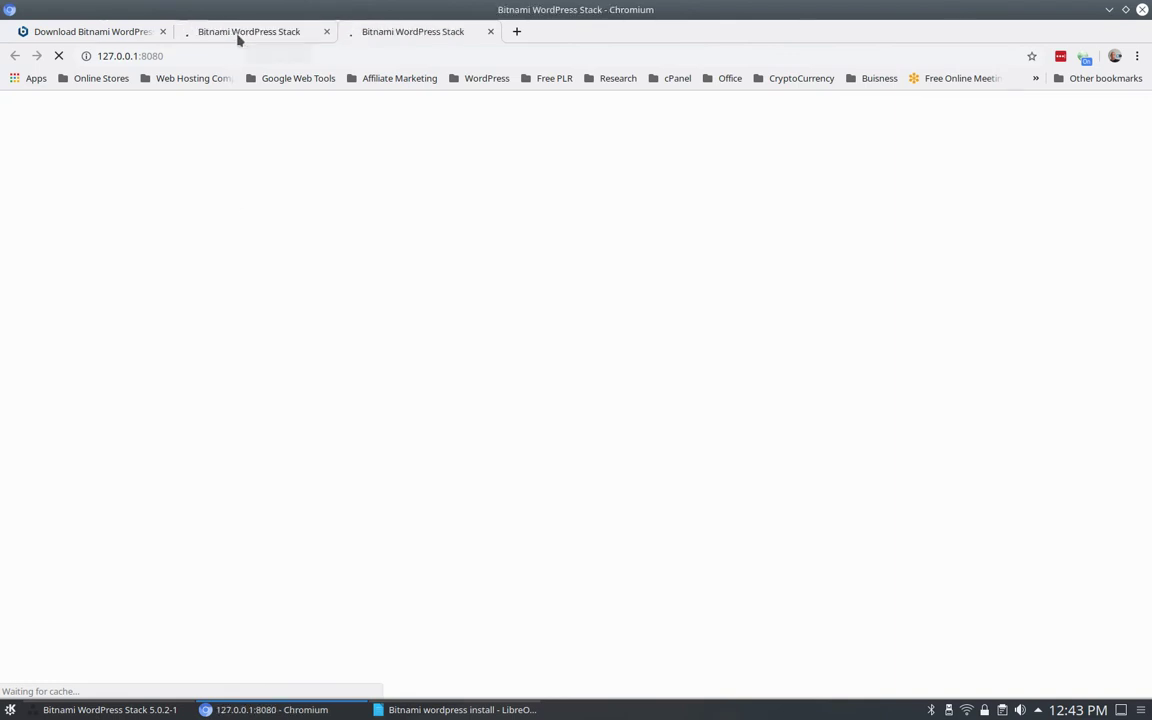
{"action": "key", "text": "ctrl+w"}
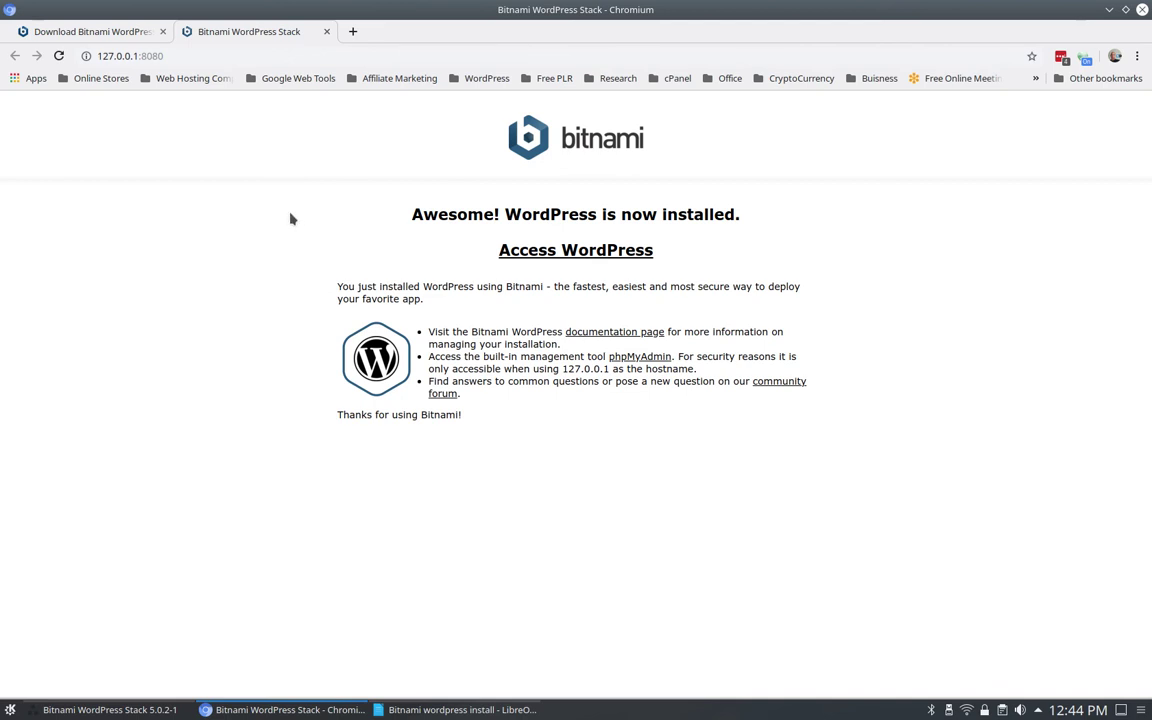
- Open the installed WordPress site from the Bitnami page and look over the front page down to its Meta links
{"action": "left_click", "coordinate": [589, 256]}
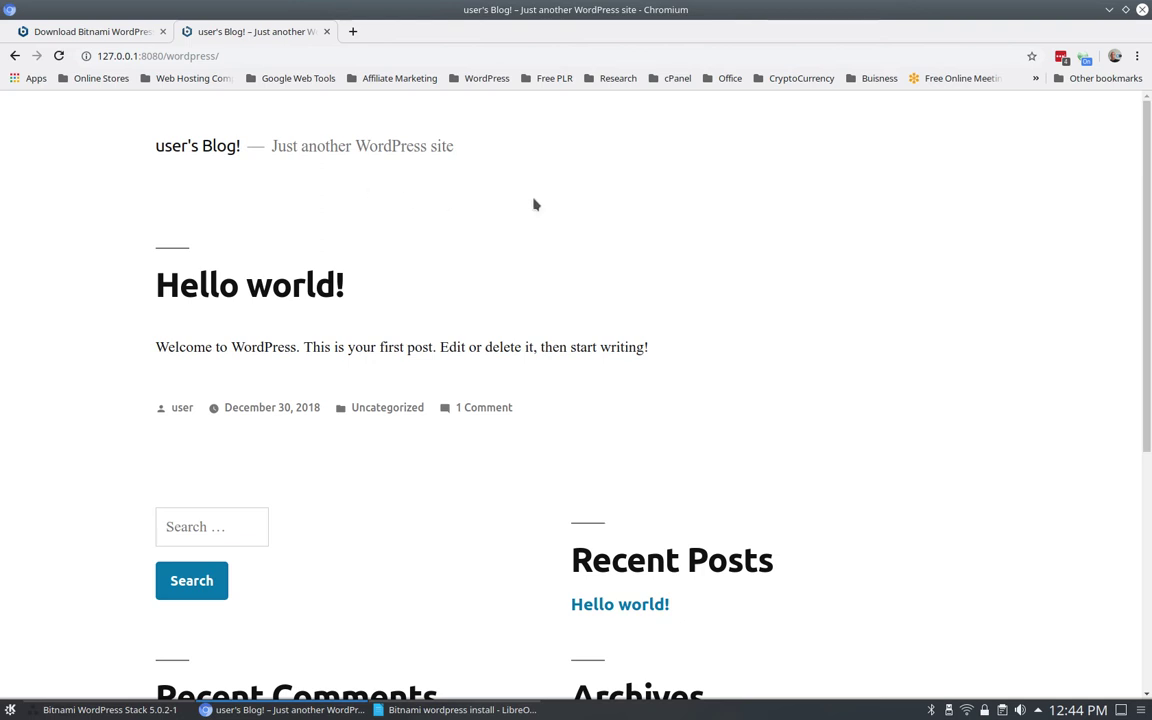
{"action": "scroll", "coordinate": [535, 204], "scroll_direction": "down", "scroll_amount": 5}
{"action": "scroll", "coordinate": [535, 204], "scroll_direction": "down", "scroll_amount": 1}
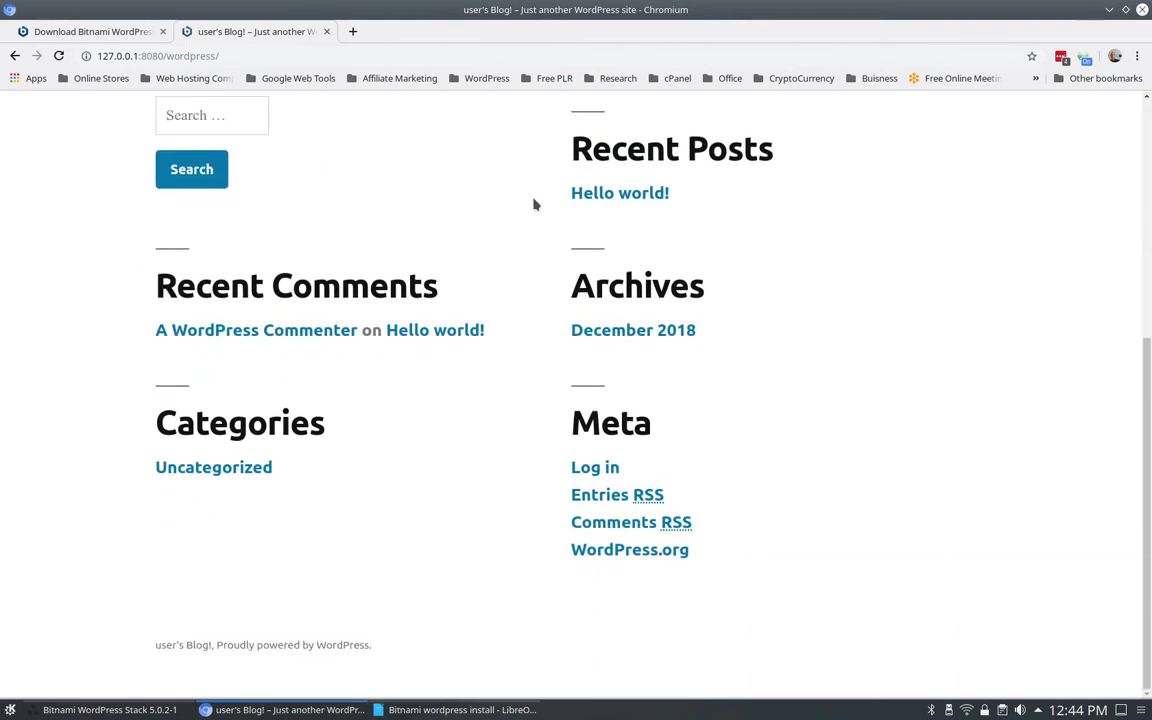
{"action": "scroll", "coordinate": [535, 204], "scroll_direction": "up", "scroll_amount": 3}
{"action": "scroll", "coordinate": [535, 204], "scroll_direction": "down", "scroll_amount": 2}
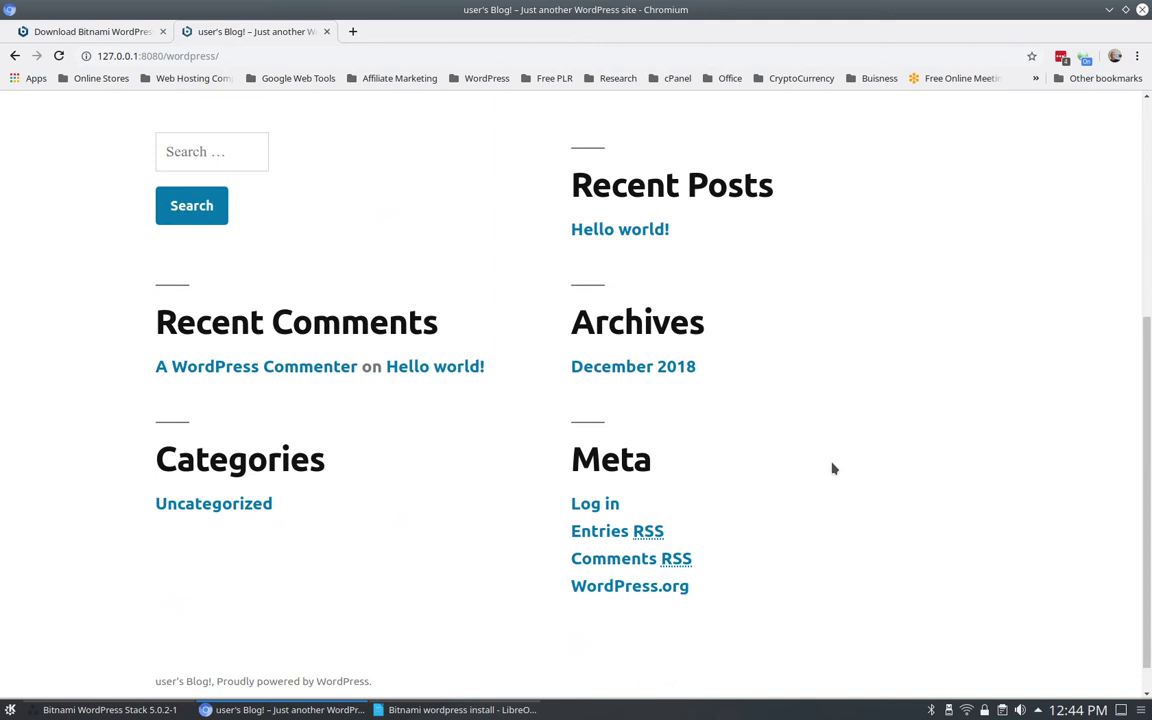
- Log in to the WordPress site as "user" with the account password
{"action": "left_click", "coordinate": [595, 506]}
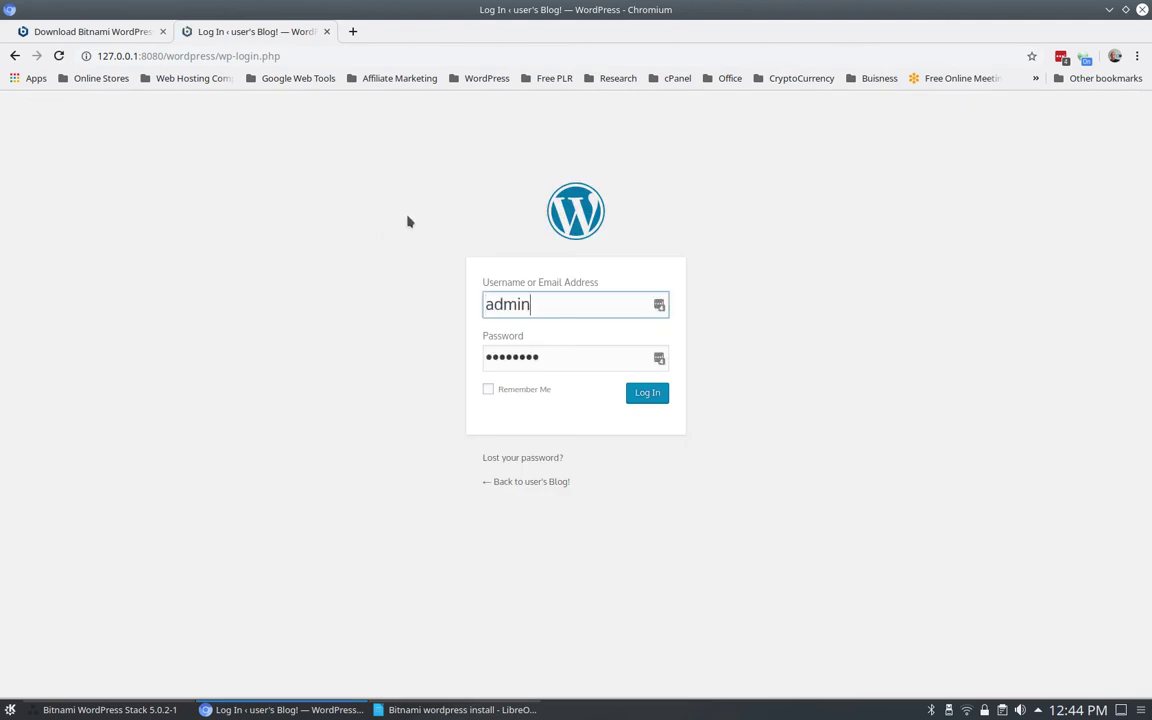
{"action": "double_click", "coordinate": [512, 304]}
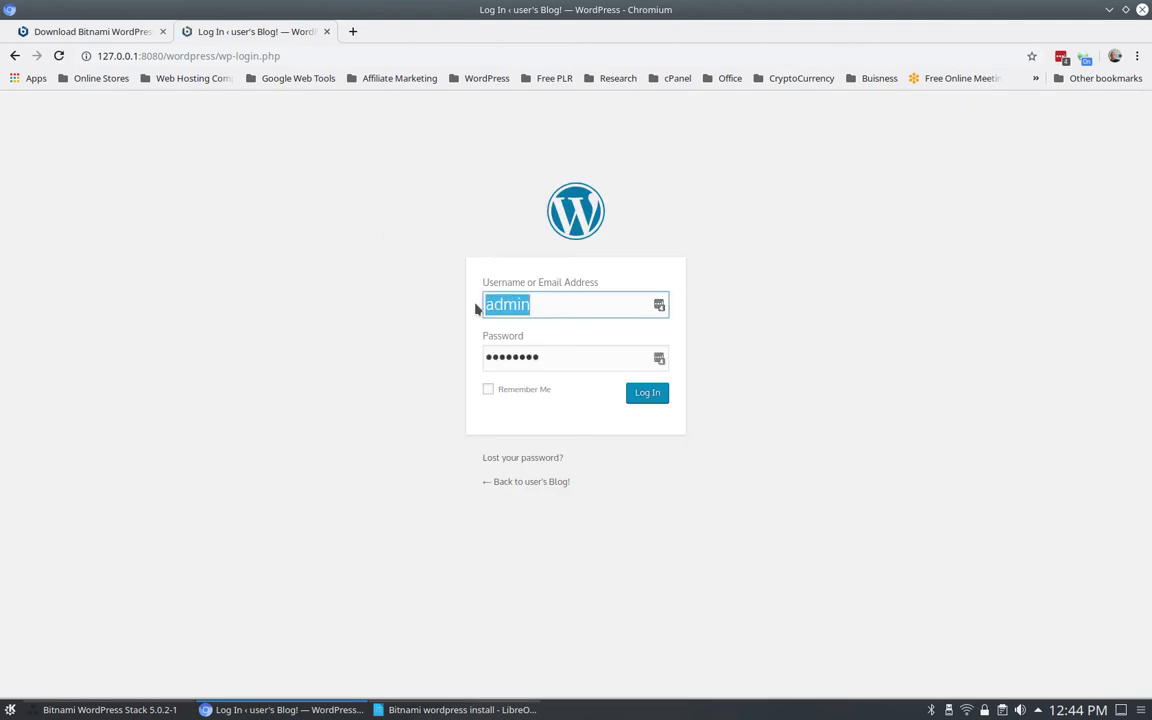
{"action": "type", "text": "user"}
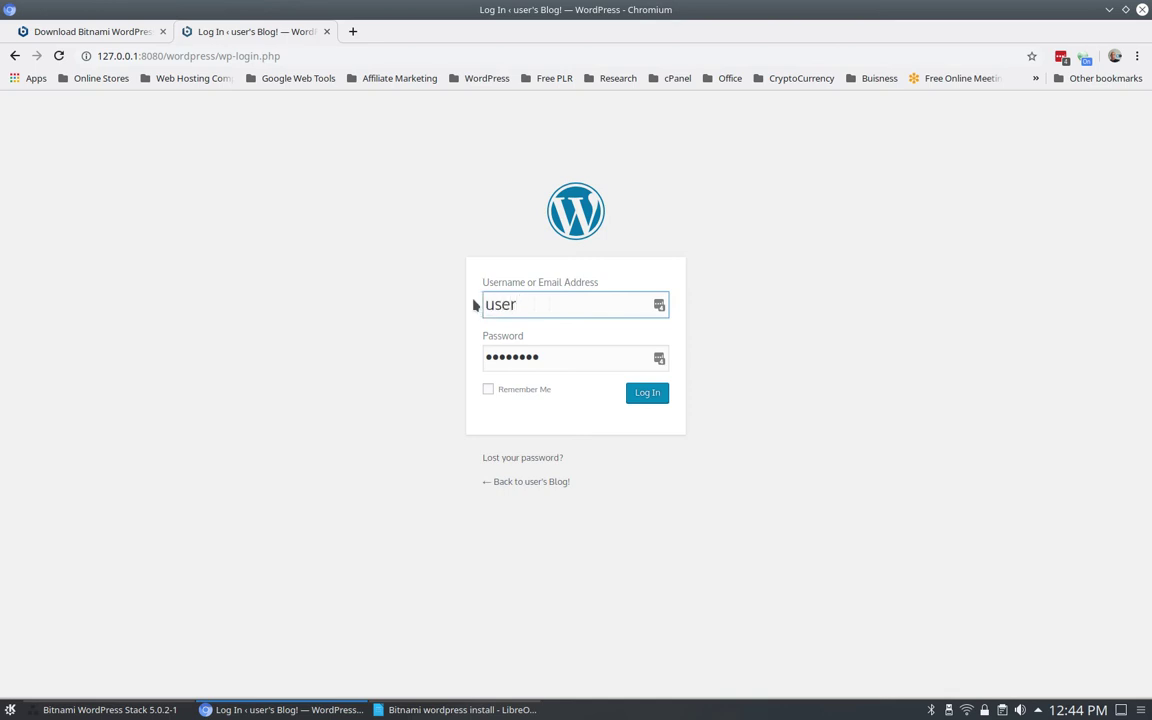
{"action": "left_click_drag", "start_coordinate": [566, 363], "coordinate": [485, 362]}
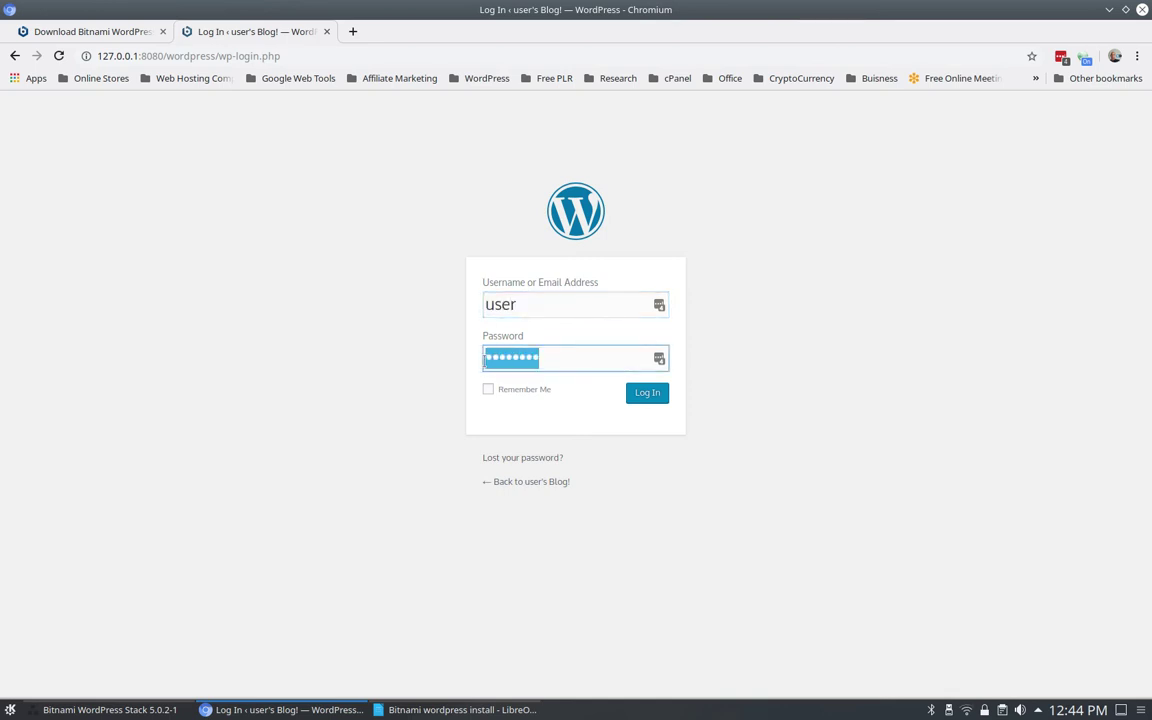
{"action": "type", "text": "••••••••"}
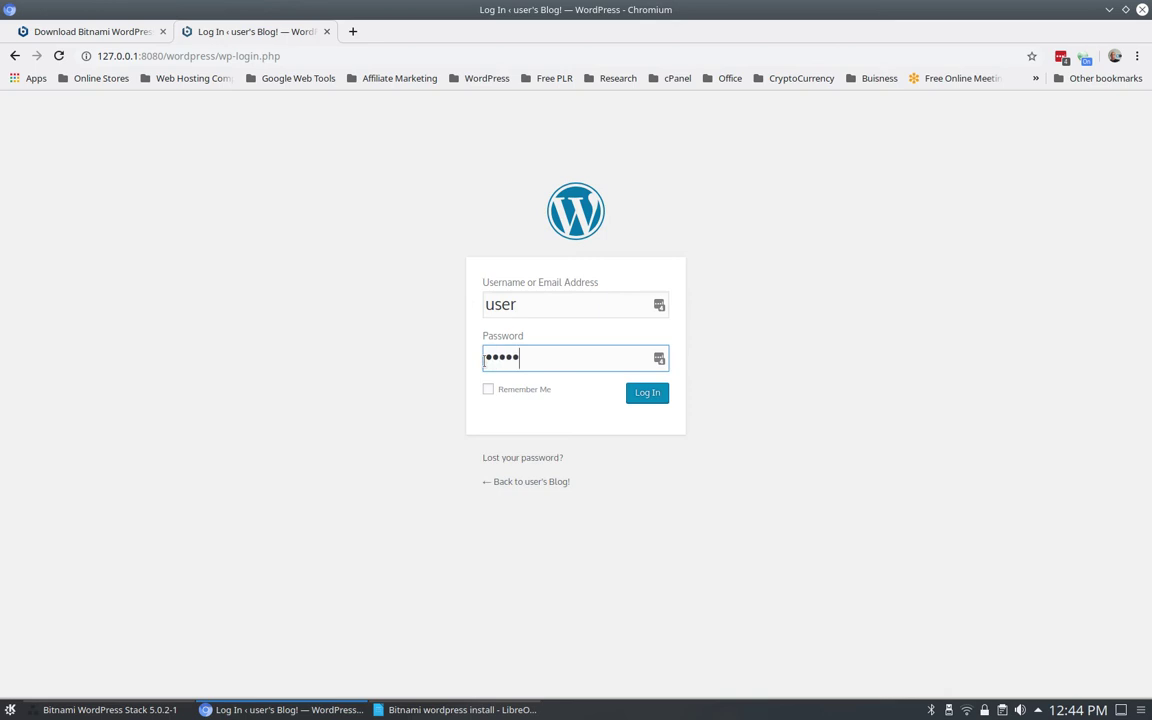
{"action": "left_click", "coordinate": [646, 395]}
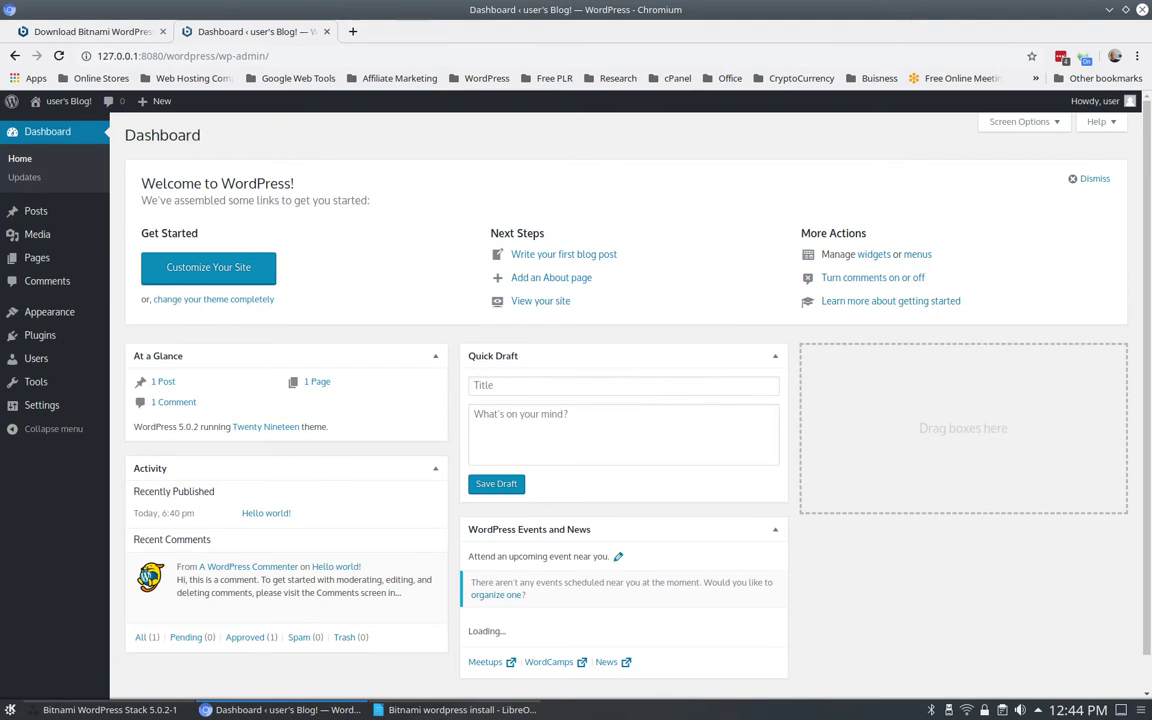
- Try to load the site at localhost/wordpress and return to the WordPress admin dashboard
{"action": "key", "text": "alt+Tab"}
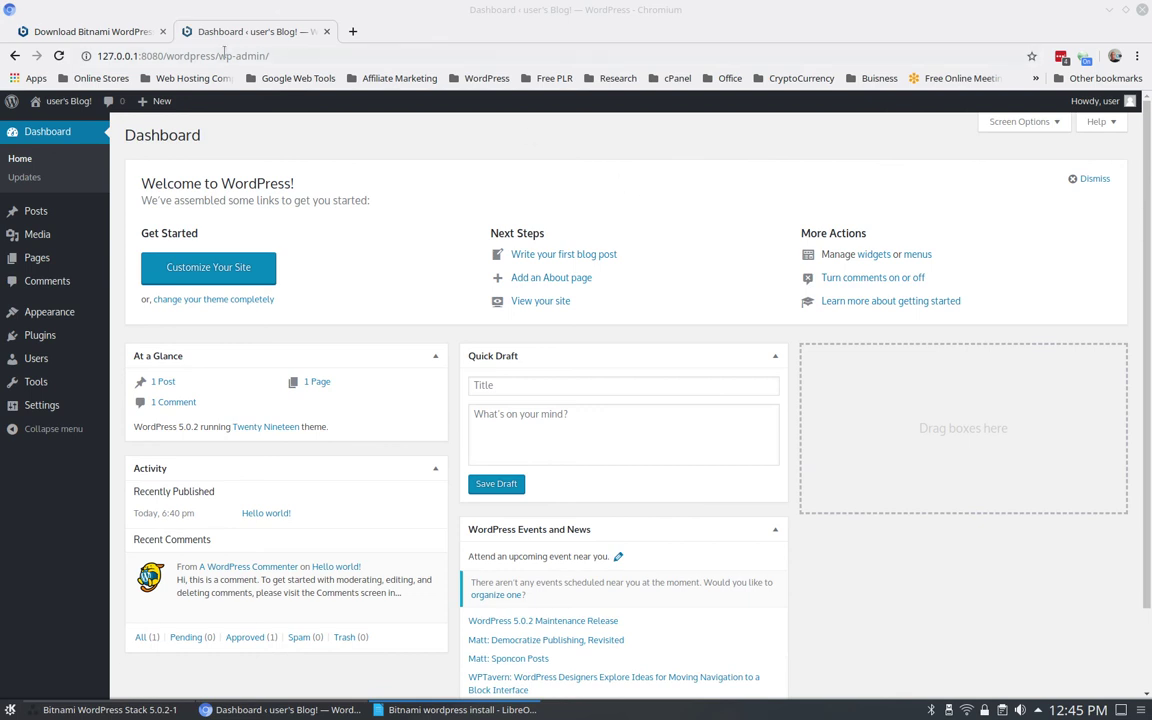
{"action": "left_click", "coordinate": [291, 57]}
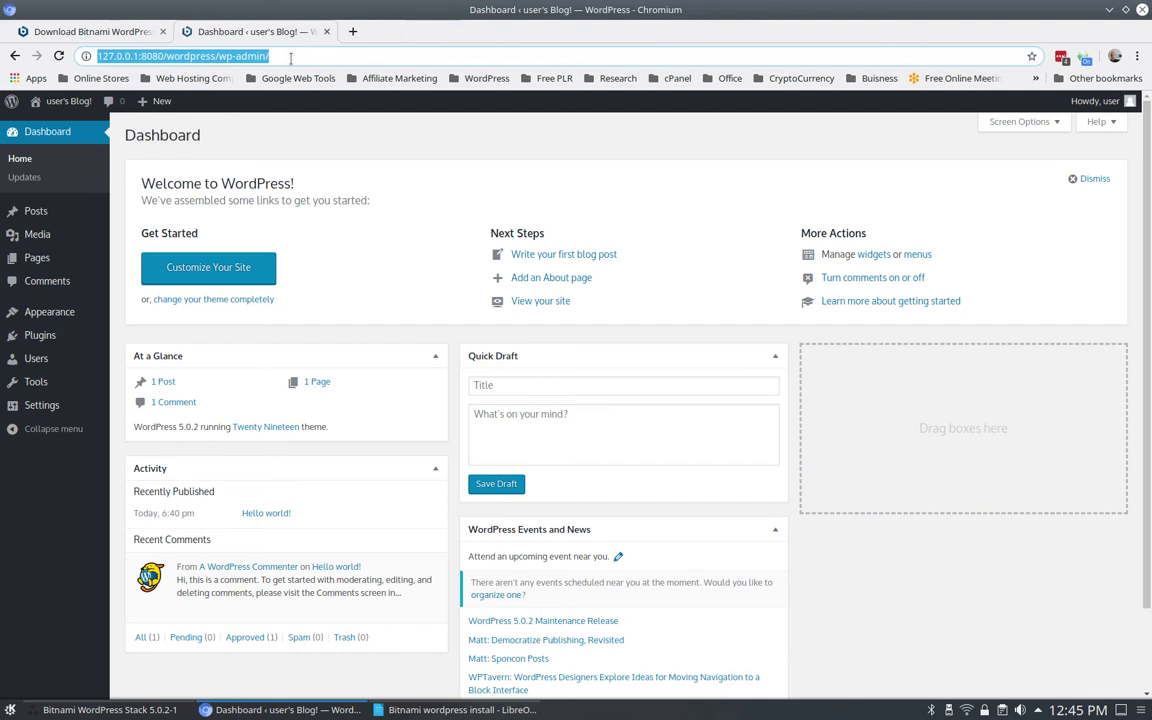
{"action": "type", "text": "local"}
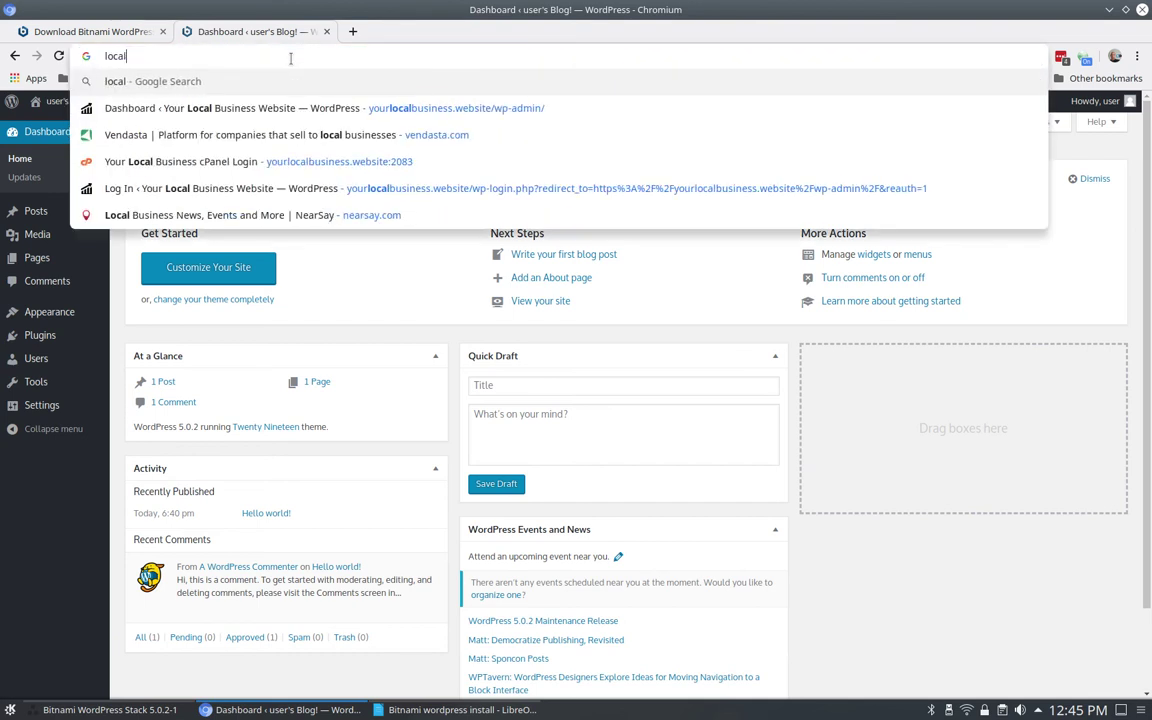
{"action": "type", "text": "ho"}
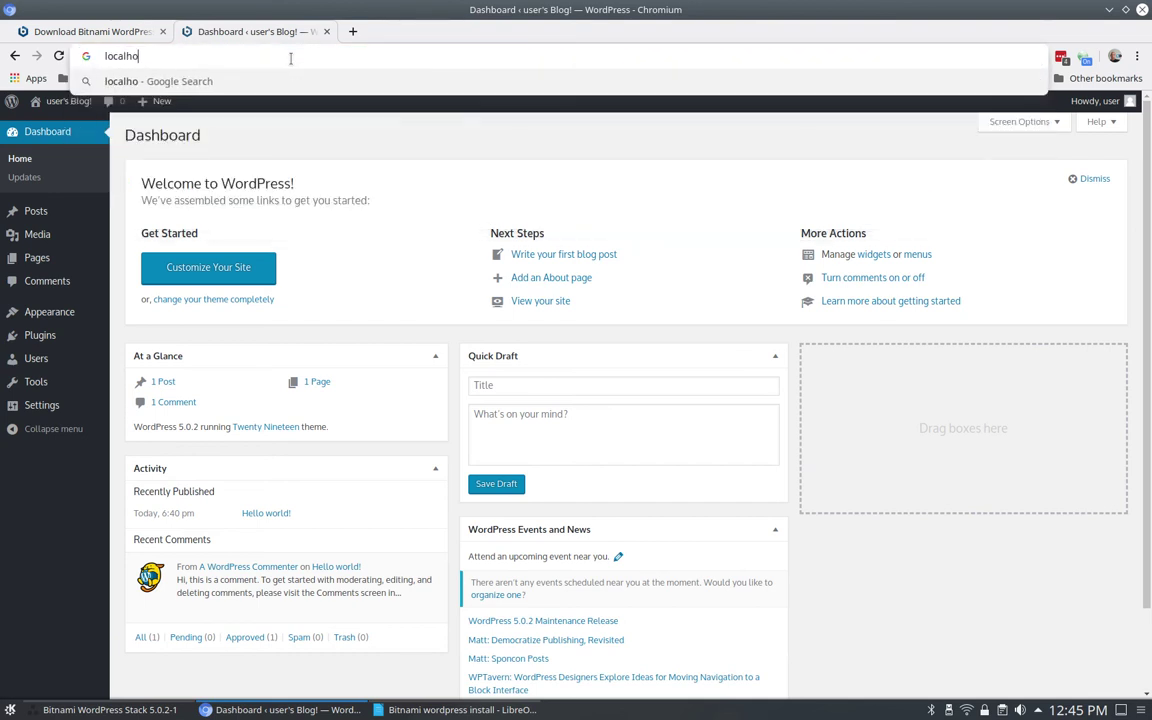
{"action": "type", "text": "st"}
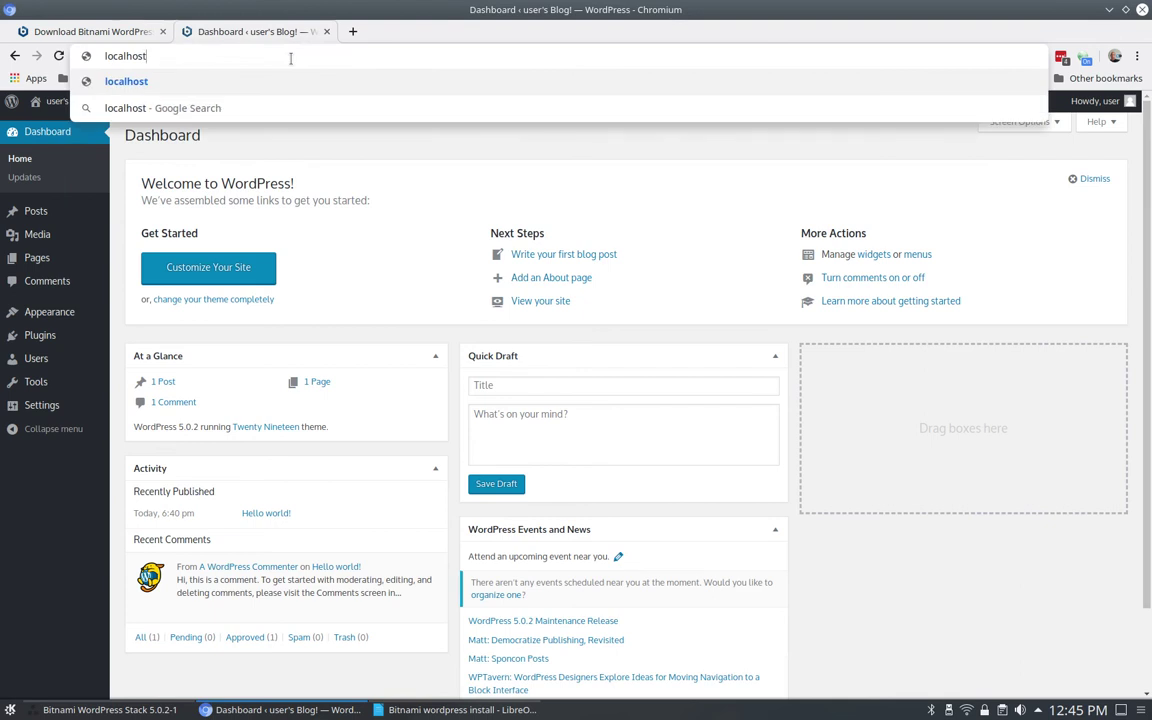
{"action": "type", "text": "/wordpress"}
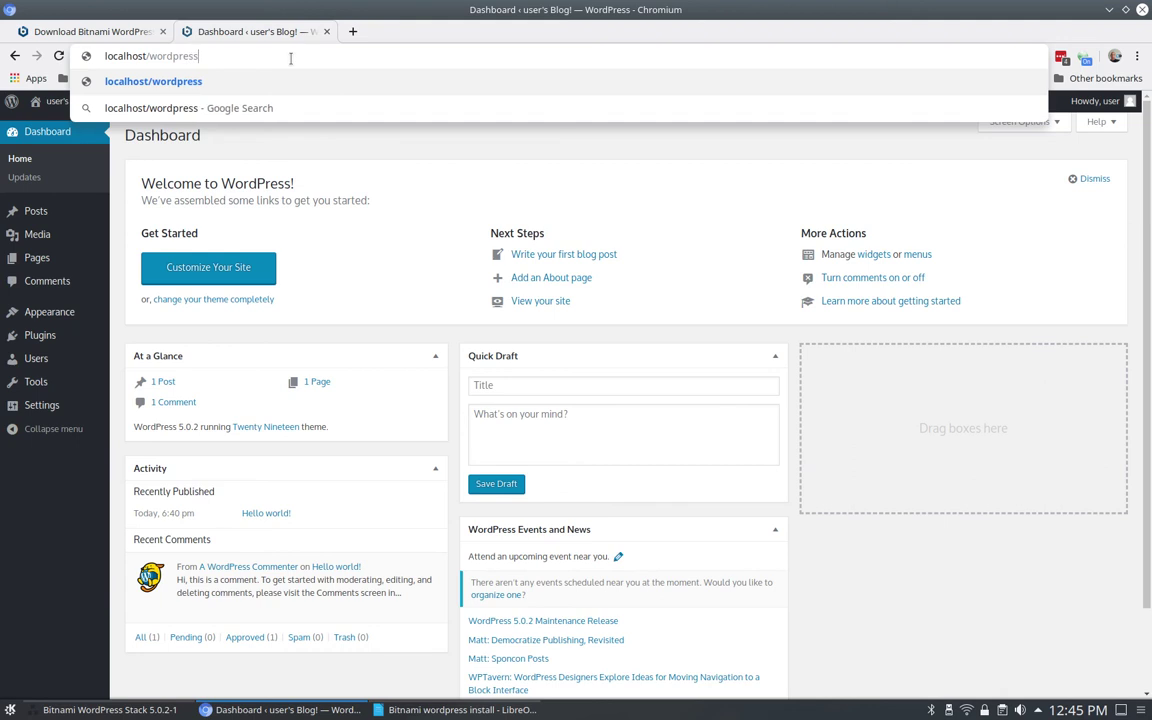
{"action": "key", "text": "Return"}
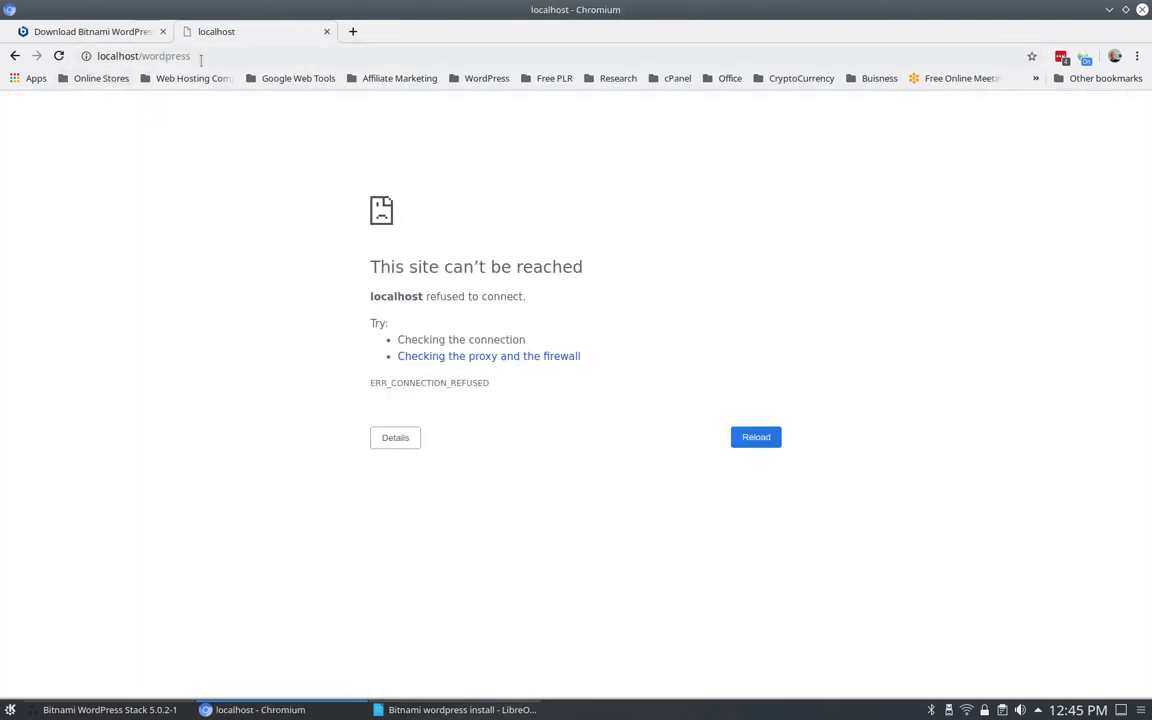
{"action": "left_click", "coordinate": [15, 55]}
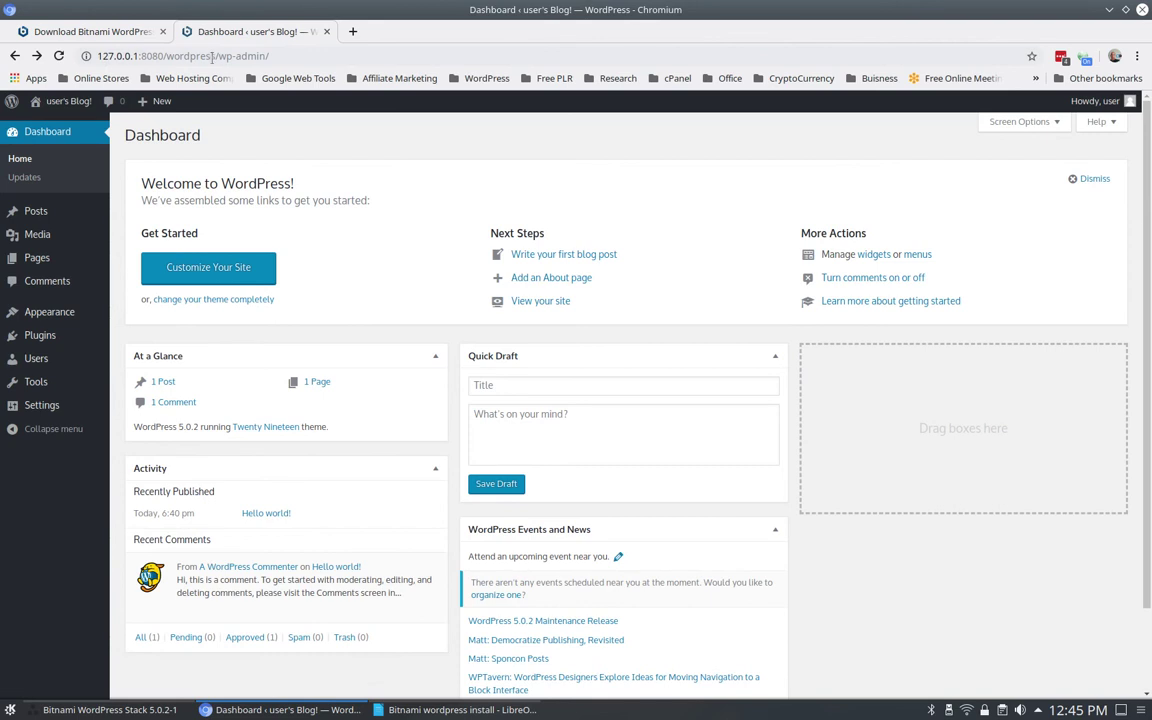
{"action": "left_click", "coordinate": [282, 56]}
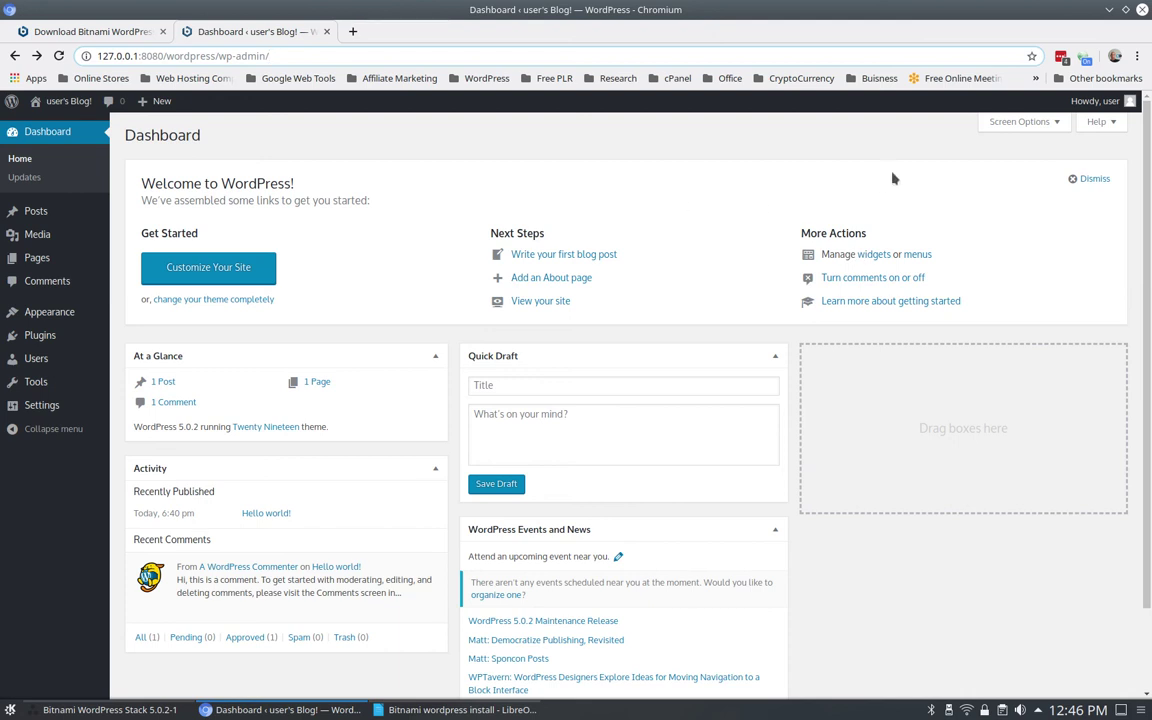
- Minimize the browser, review the Bitnami stack manager's server events and server list, and close the manager
{"action": "left_click", "coordinate": [1108, 10]}
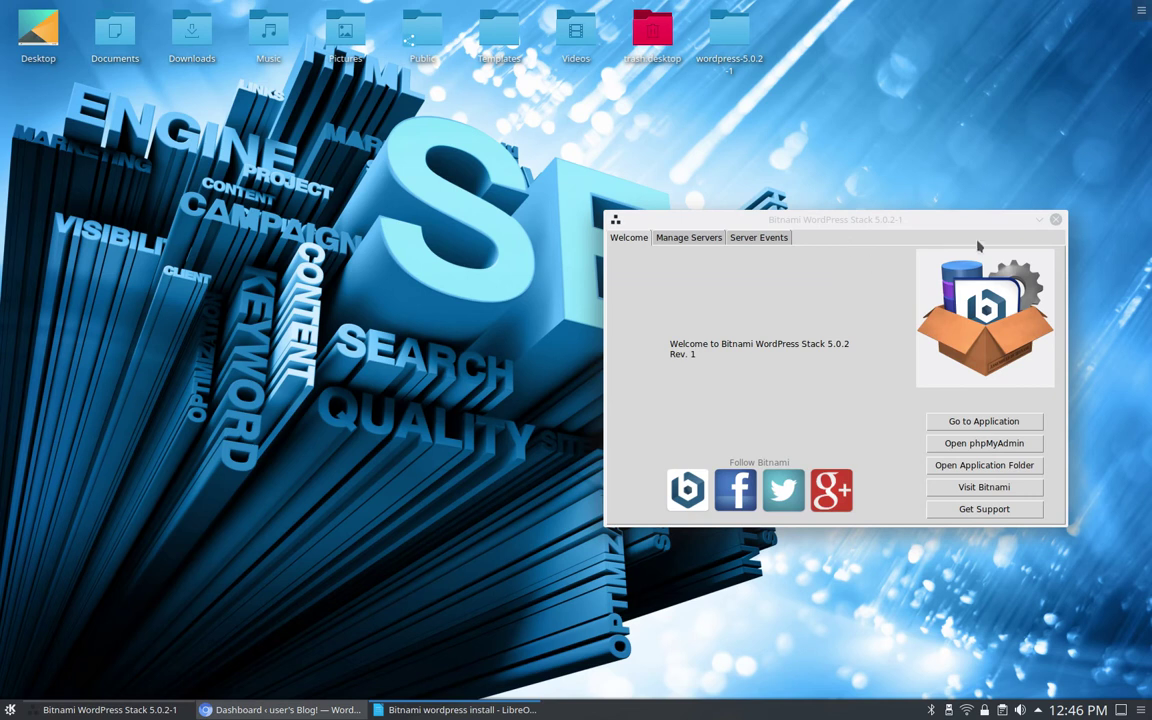
{"action": "left_click", "coordinate": [924, 220]}
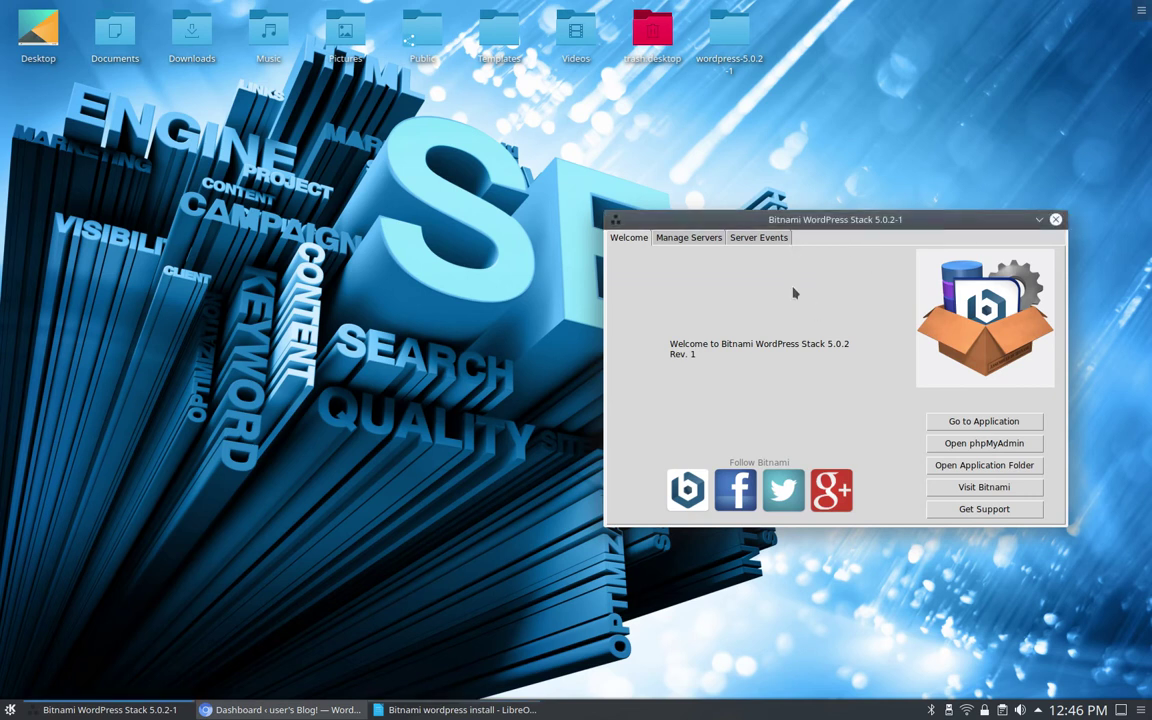
{"action": "left_click", "coordinate": [705, 239]}
{"action": "left_click", "coordinate": [762, 238]}
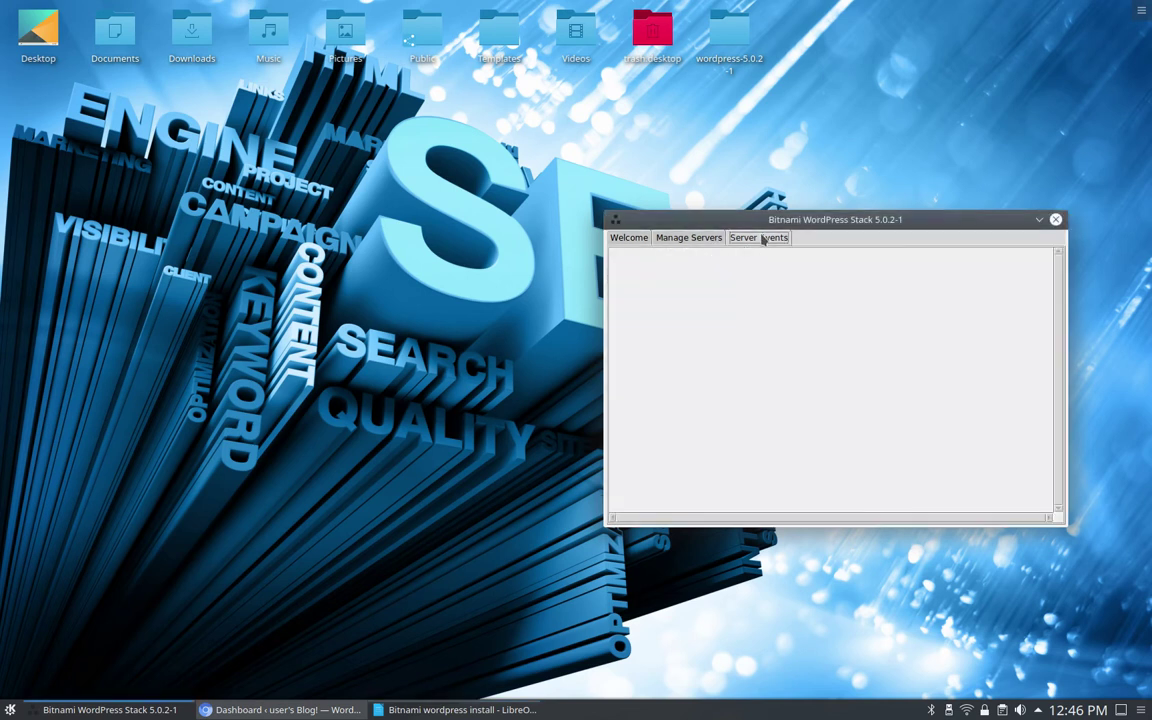
{"action": "left_click", "coordinate": [686, 240]}
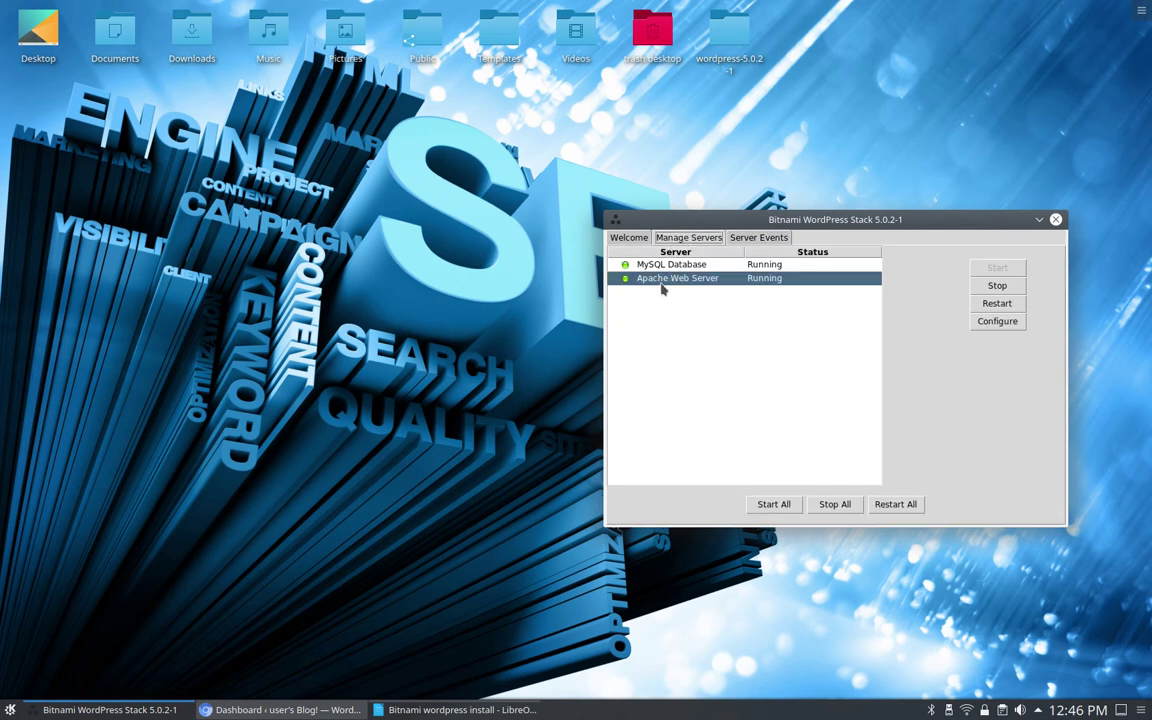
{"action": "left_click", "coordinate": [629, 240]}
{"action": "left_click", "coordinate": [1056, 220]}
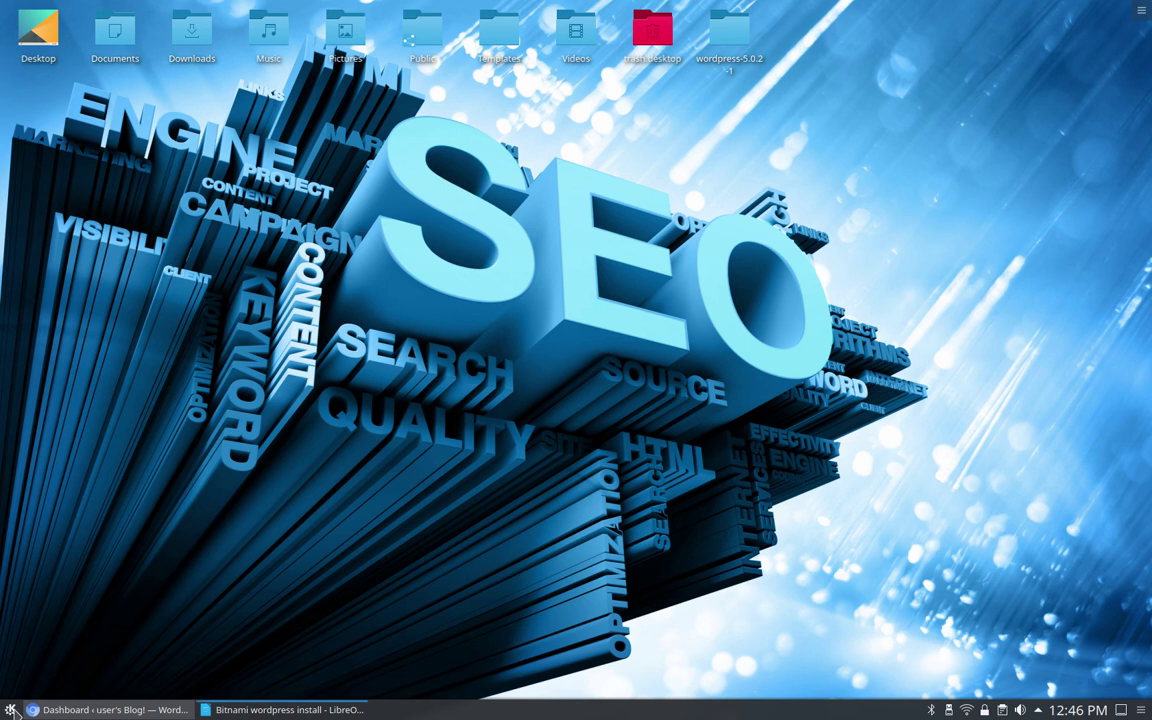
- Open the Dolphin file manager, bring its window fully into view, and open the wordpress-5.0.2-1 folder in Home
{"action": "left_click", "coordinate": [11, 711]}
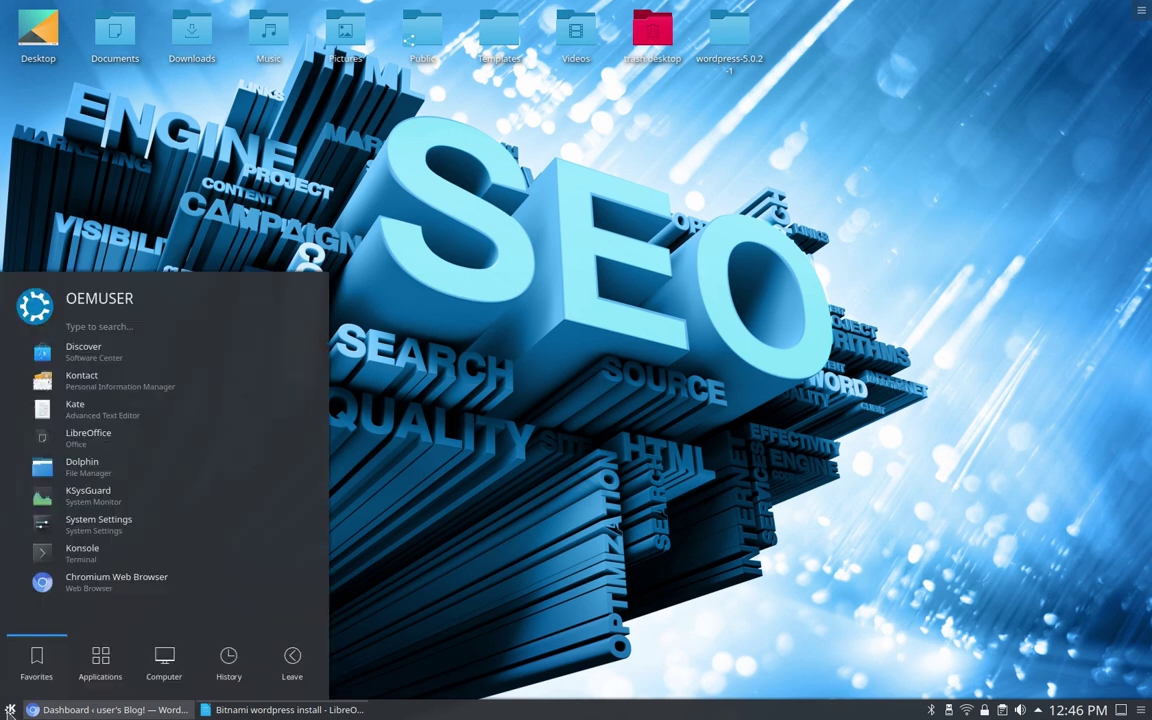
{"action": "left_click", "coordinate": [72, 466]}
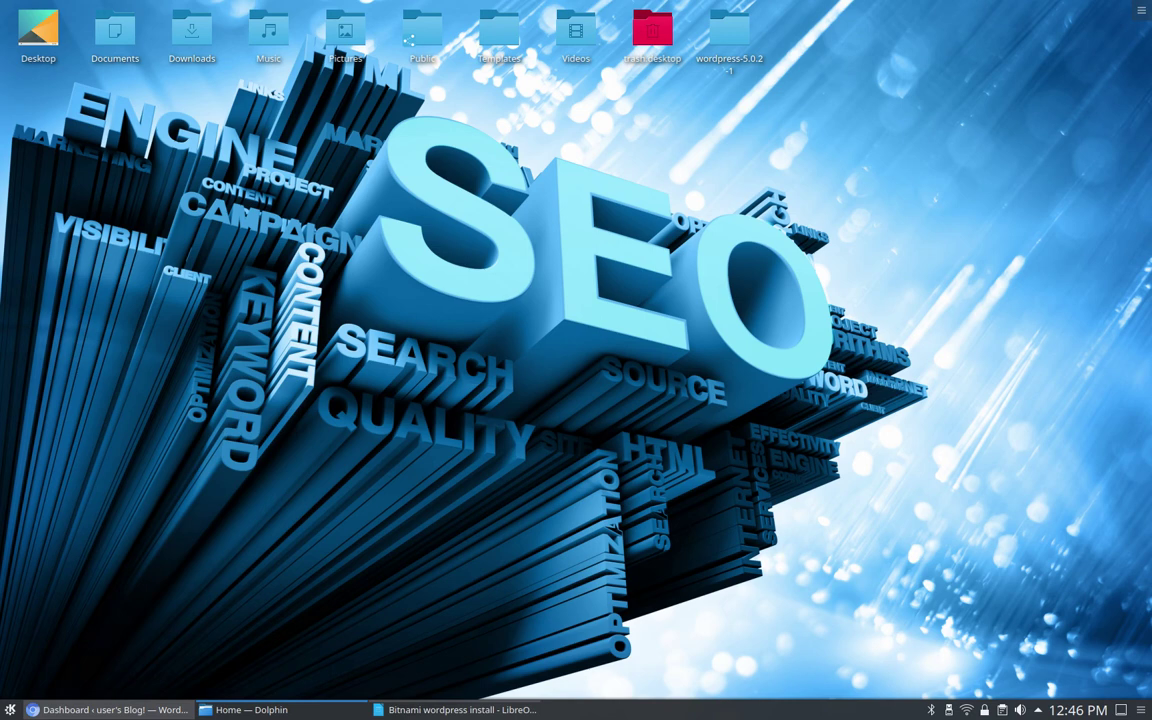
{"action": "left_click_drag", "start_coordinate": [1150, 56], "coordinate": [460, 5]}
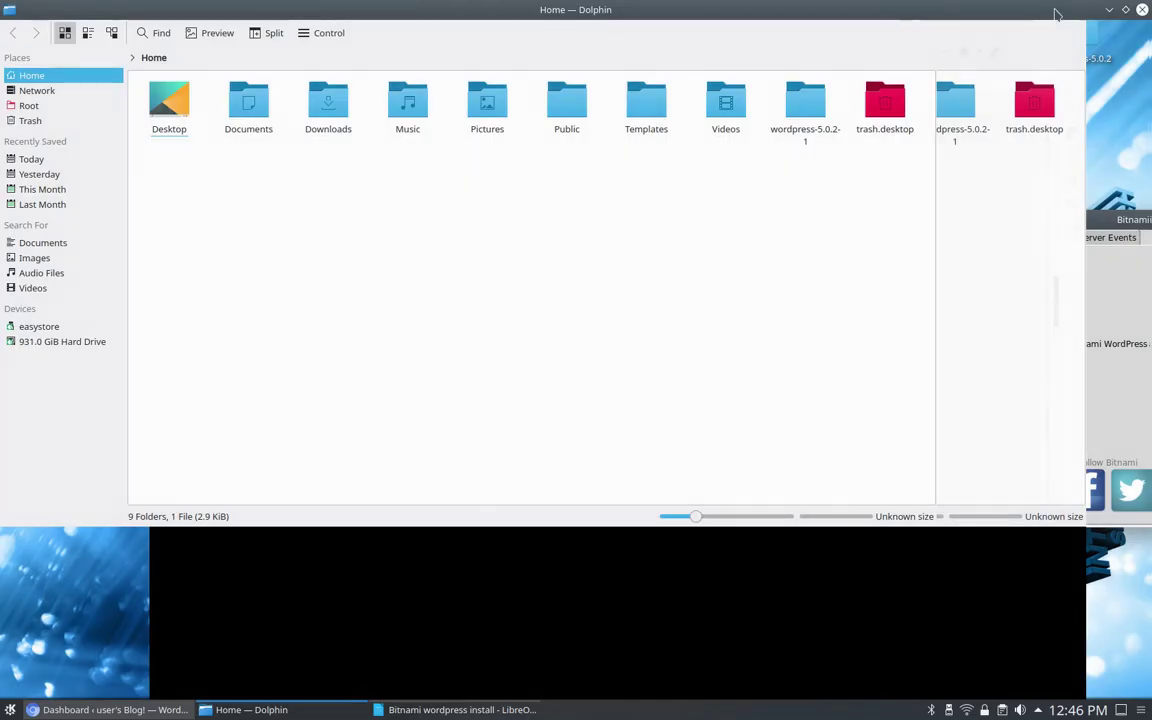
{"action": "left_click", "coordinate": [1109, 9]}
{"action": "left_click_drag", "start_coordinate": [1151, 14], "coordinate": [163, 21]}
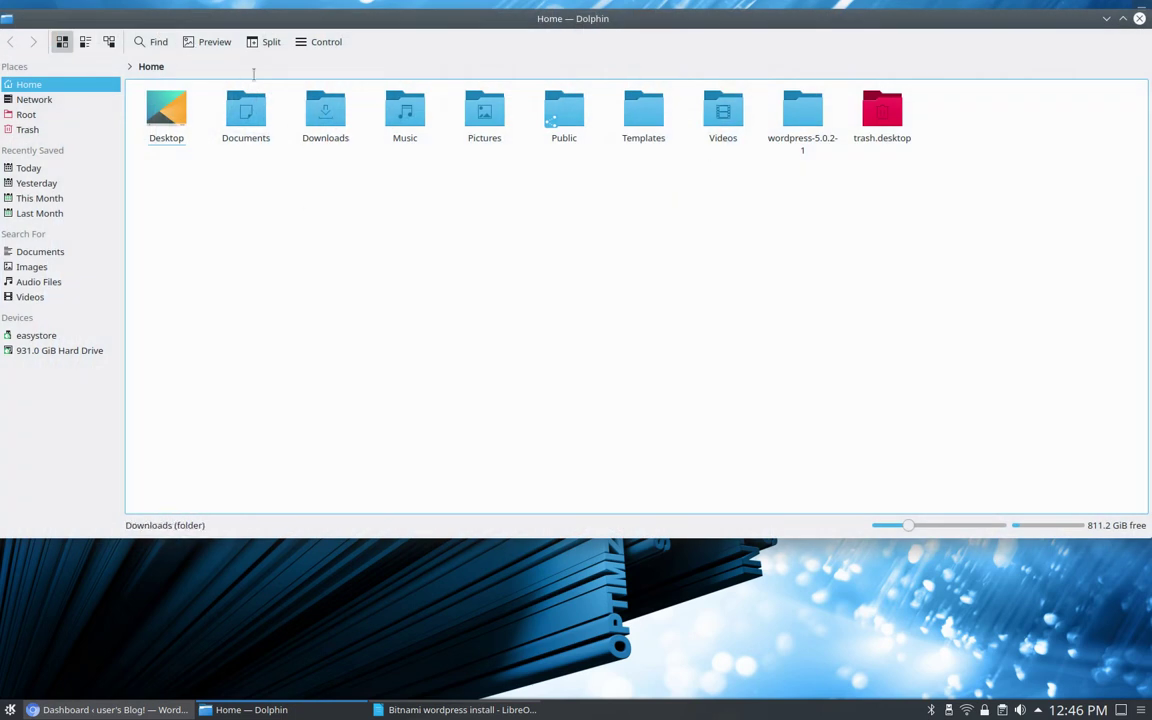
{"action": "left_click", "coordinate": [815, 152]}
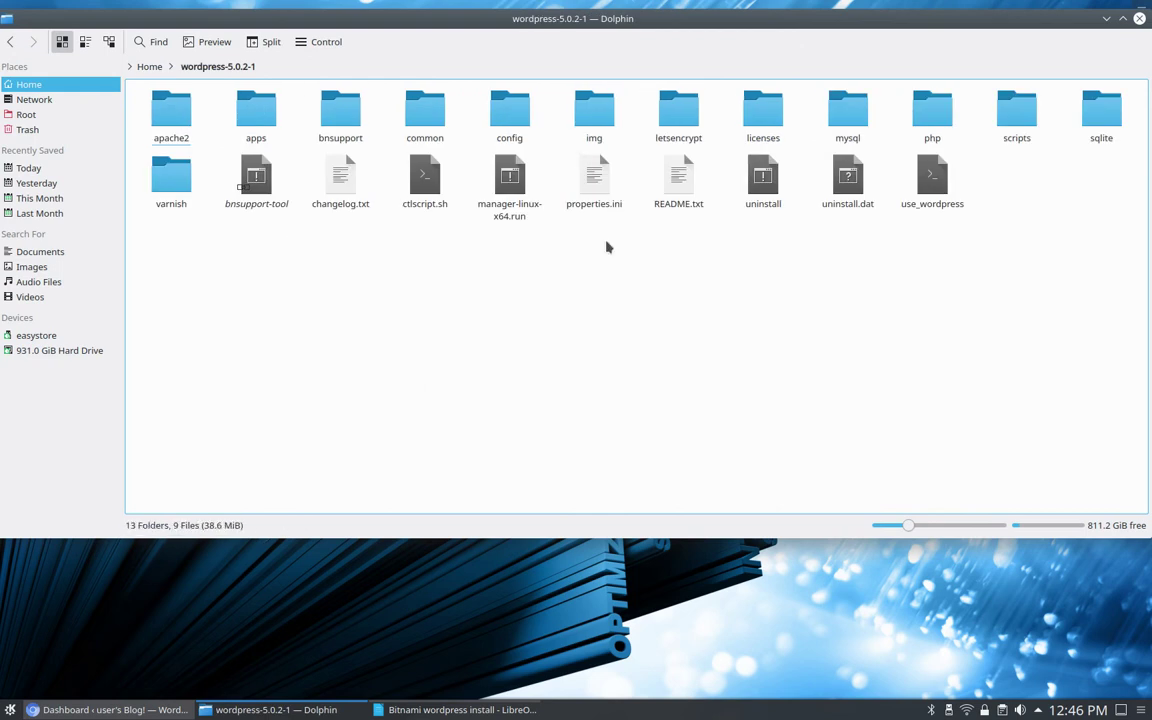
- Launch the stack manager from manager-linux-x64.run, move its window over the folder, and show its list of servers
{"action": "left_click", "coordinate": [512, 215]}
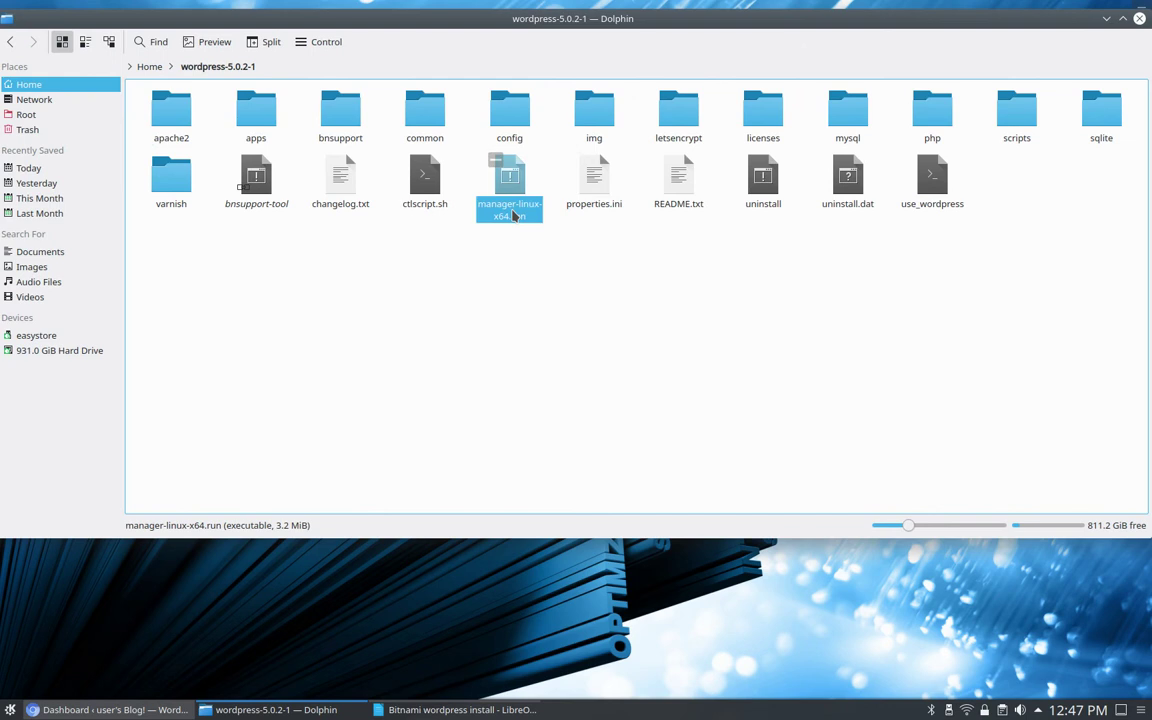
{"action": "left_click_drag", "start_coordinate": [815, 226], "coordinate": [576, 232]}
{"action": "left_click", "coordinate": [538, 250]}
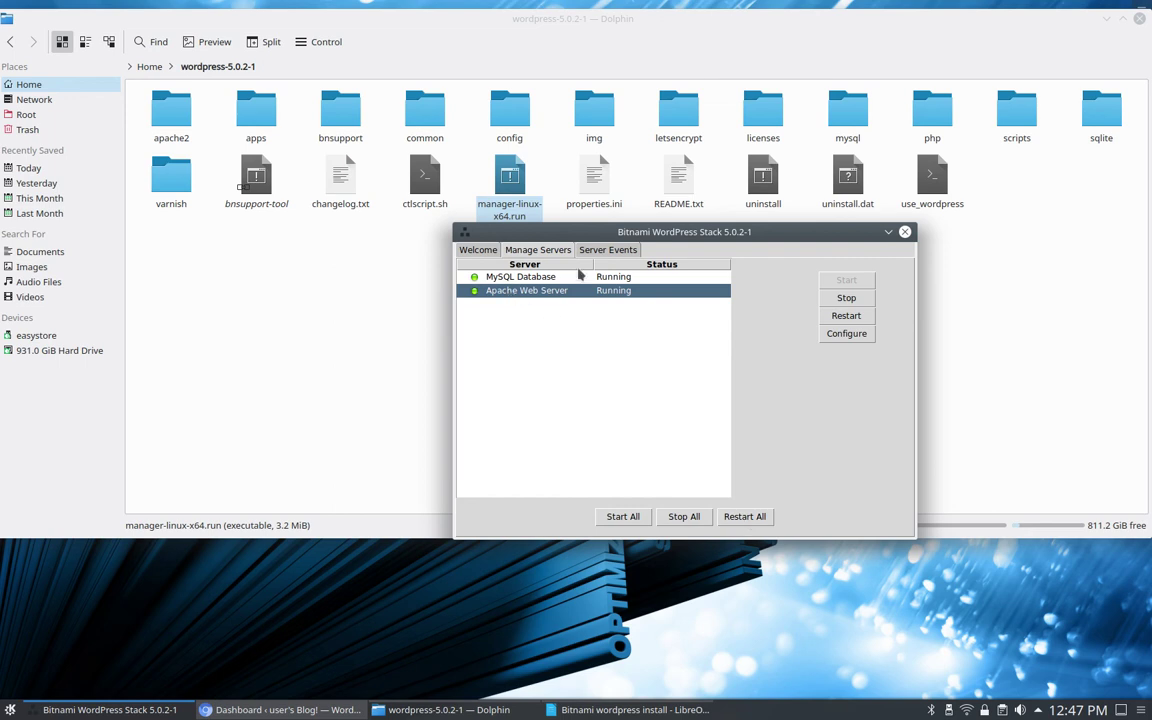
- Check the manager's server events, server list and welcome page, and close both the manager and the file manager
{"action": "left_click", "coordinate": [617, 251]}
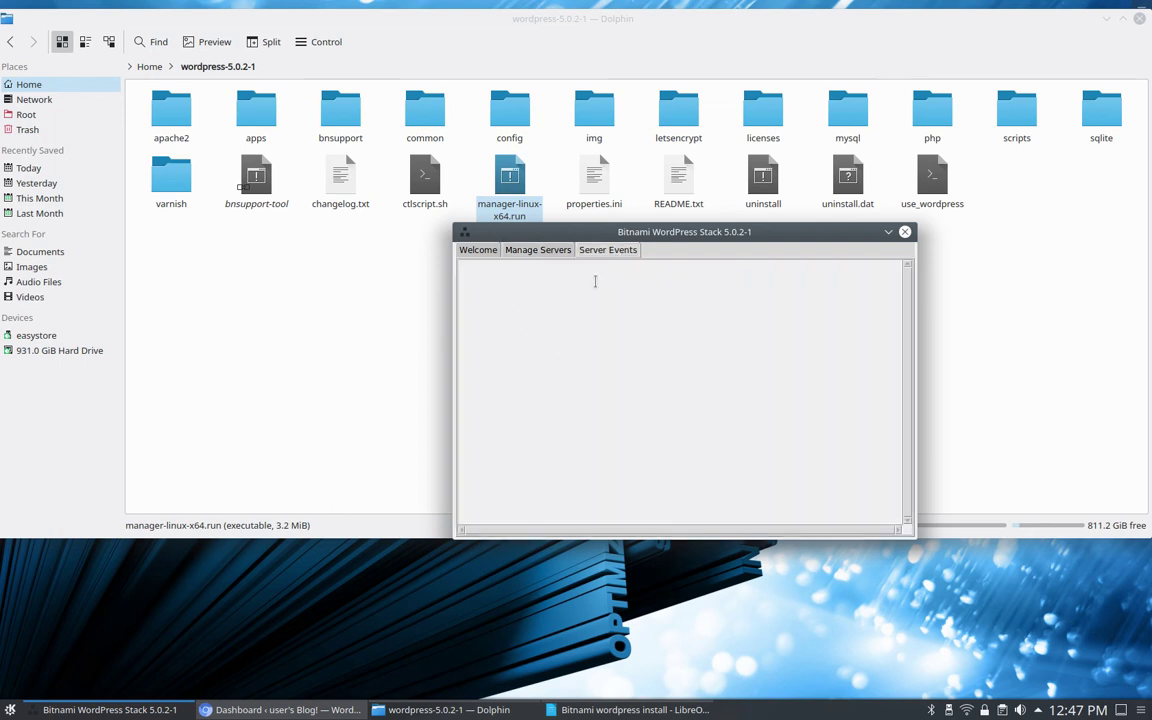
{"action": "left_click", "coordinate": [540, 251]}
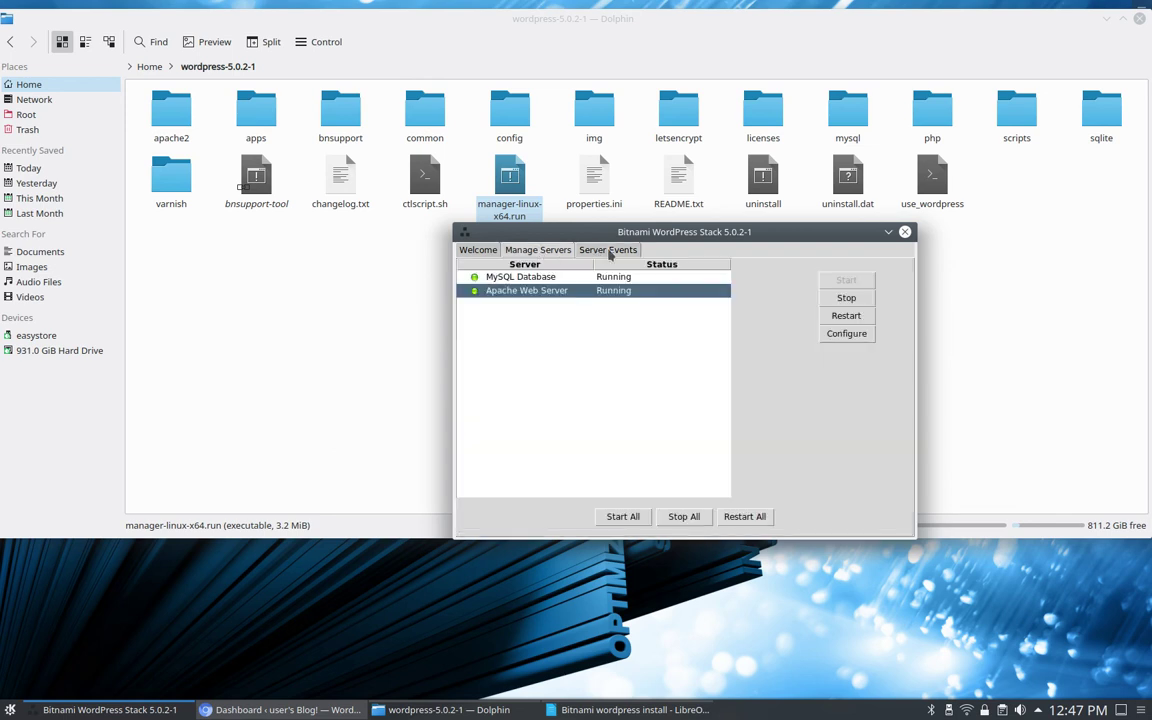
{"action": "left_click", "coordinate": [486, 251]}
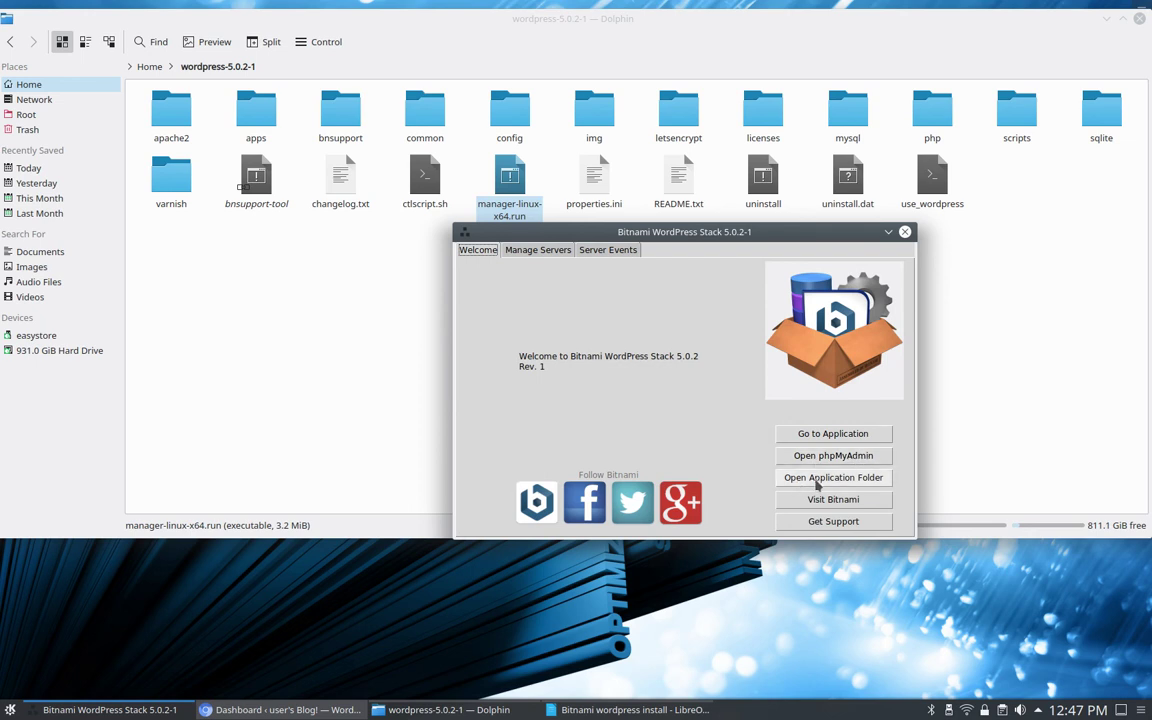
{"action": "left_click", "coordinate": [904, 232]}
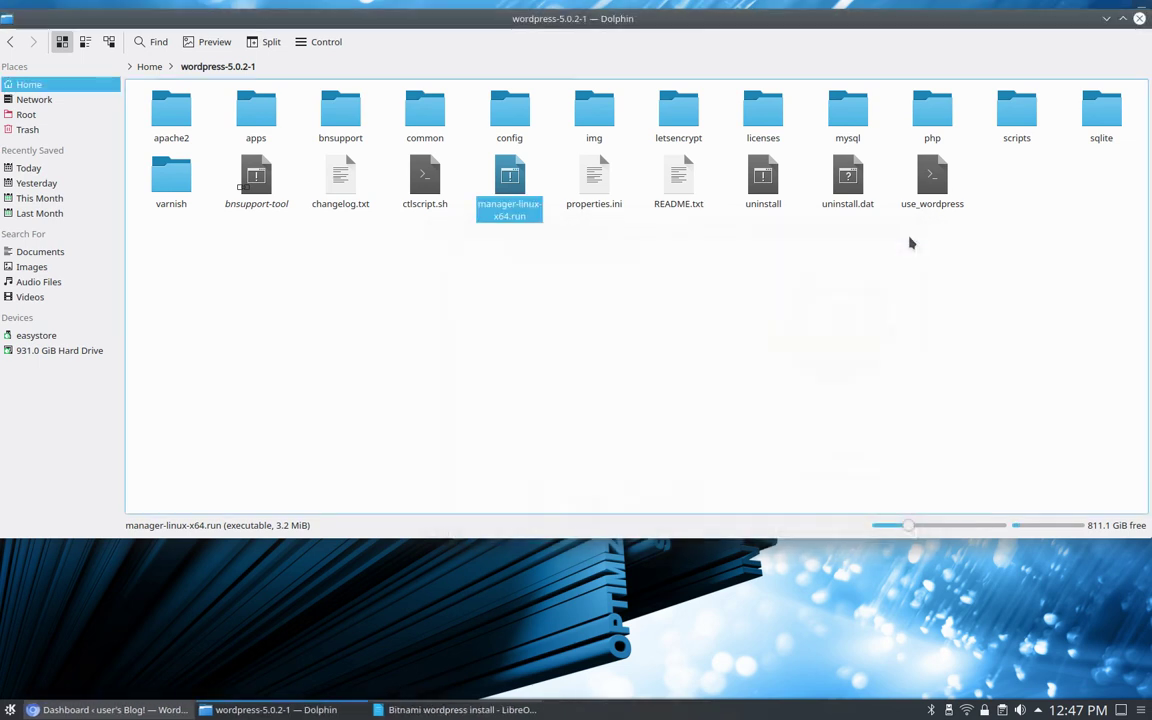
{"action": "left_click", "coordinate": [1139, 19]}
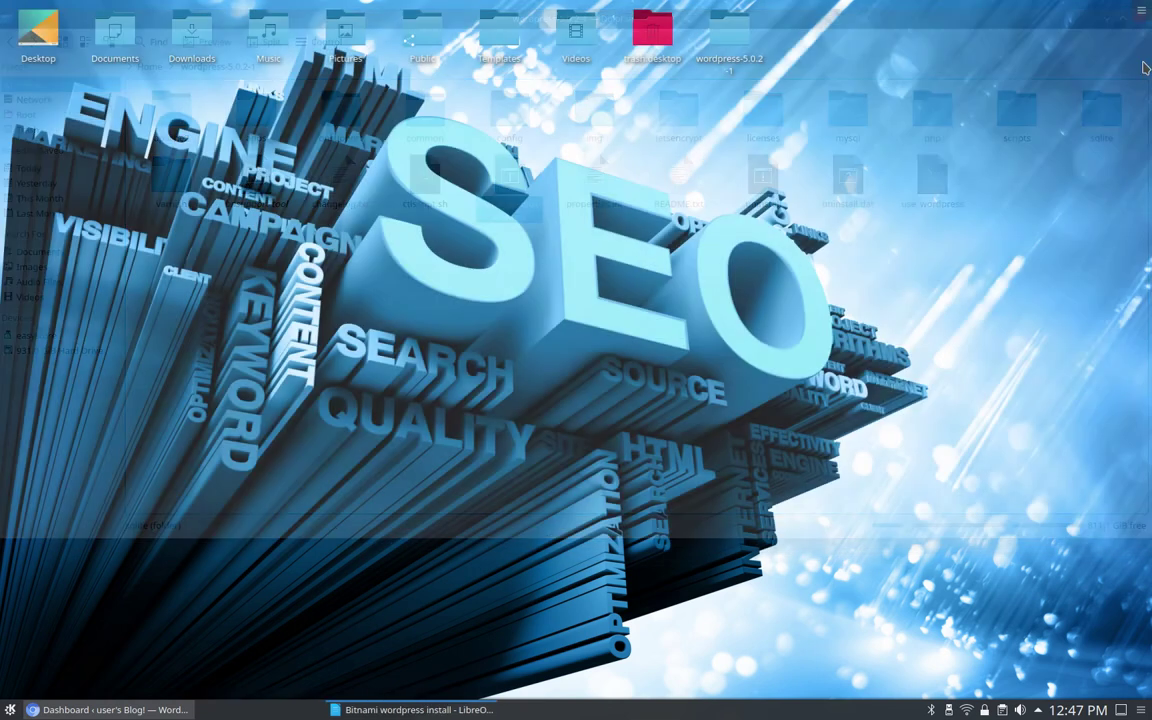
- Switch back to the WordPress dashboard in Chromium and look through the list of installed plugins
{"action": "left_click", "coordinate": [150, 710]}
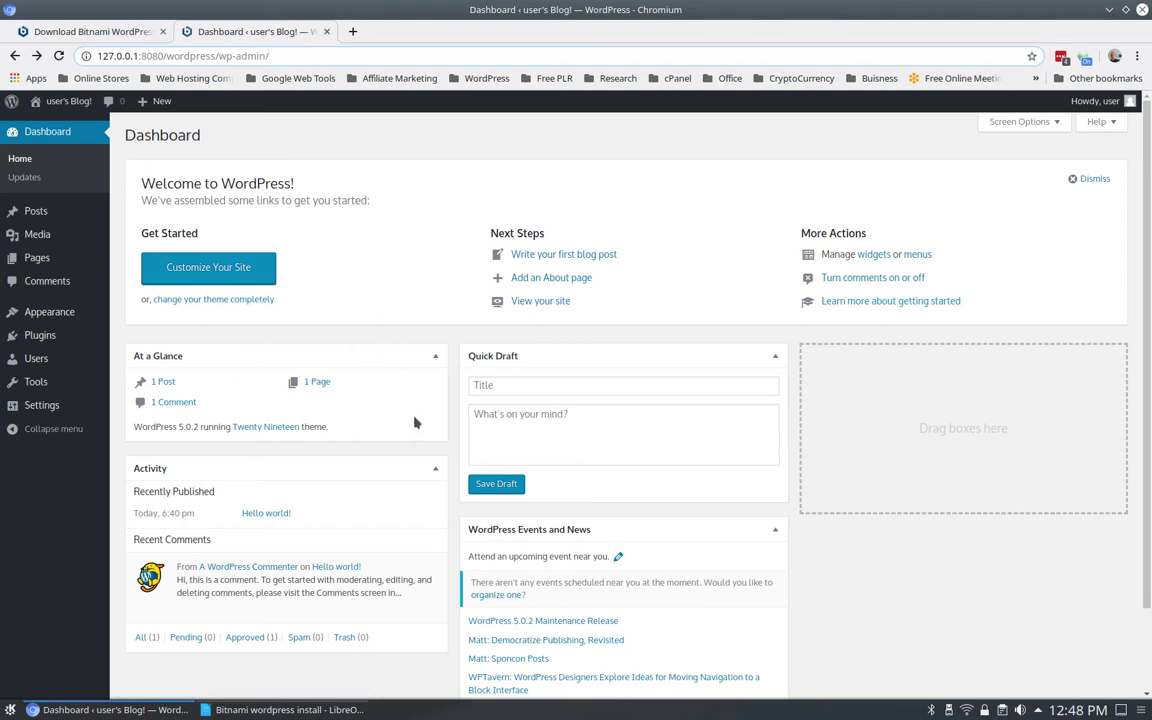
{"action": "mouse_move", "coordinate": [44, 342]}
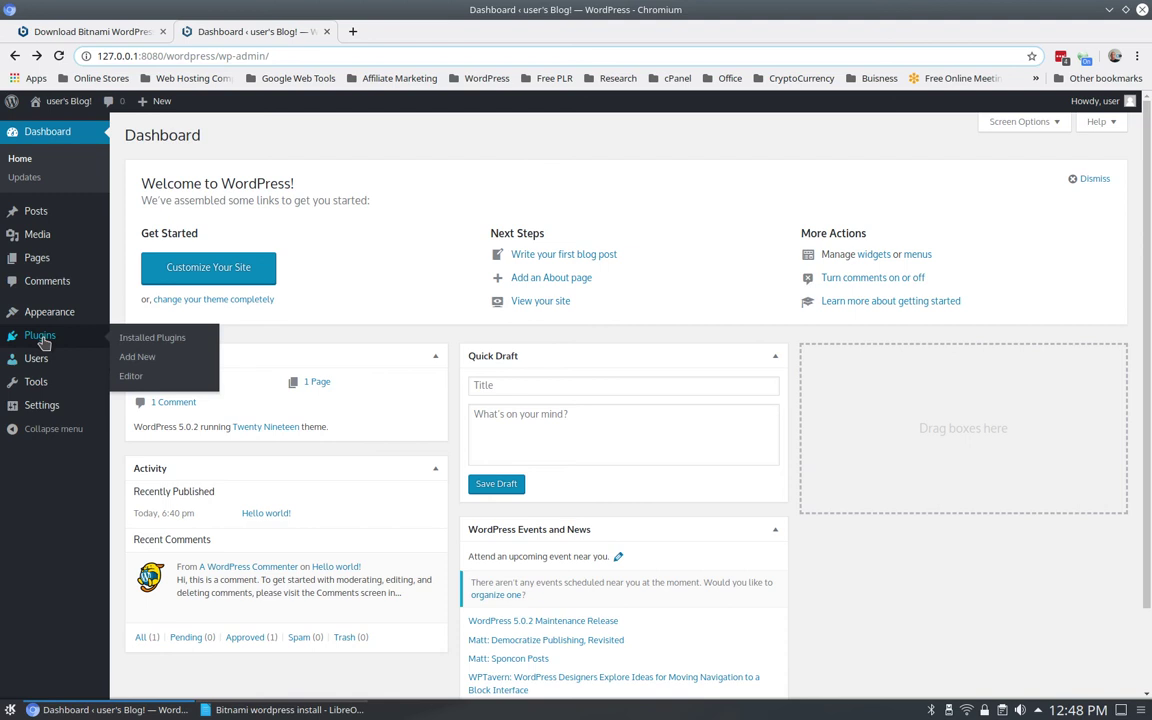
{"action": "left_click", "coordinate": [151, 337]}
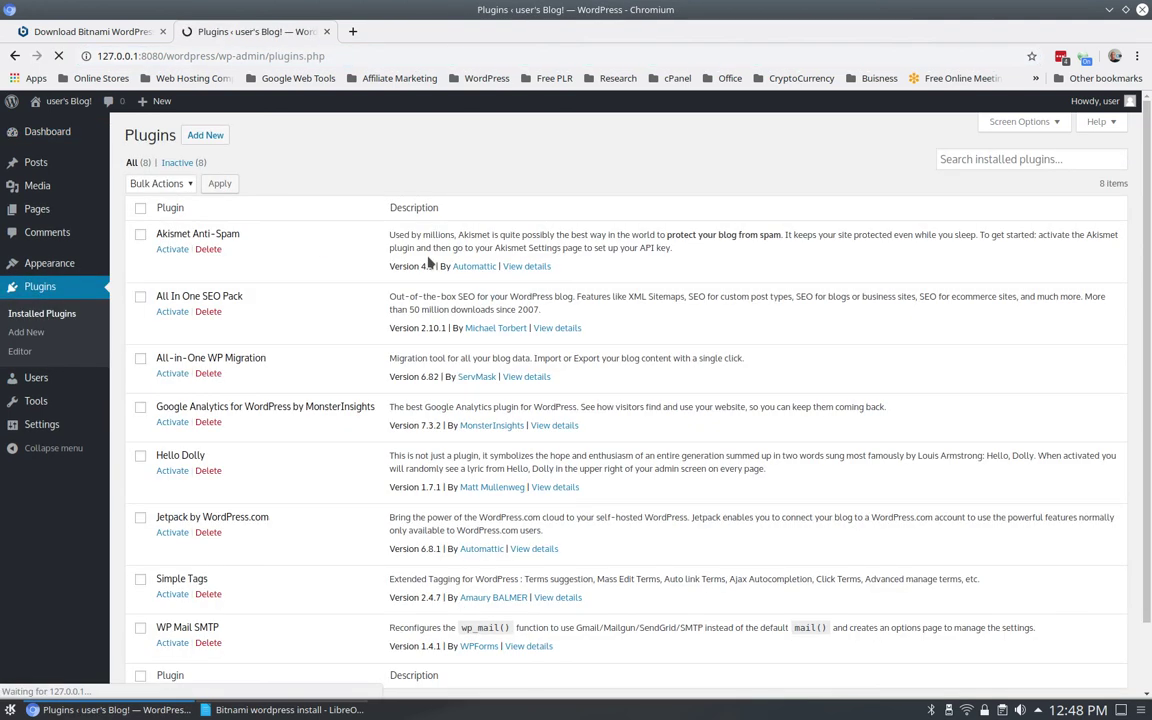
{"action": "scroll", "coordinate": [325, 350], "scroll_direction": "down", "scroll_amount": 2}
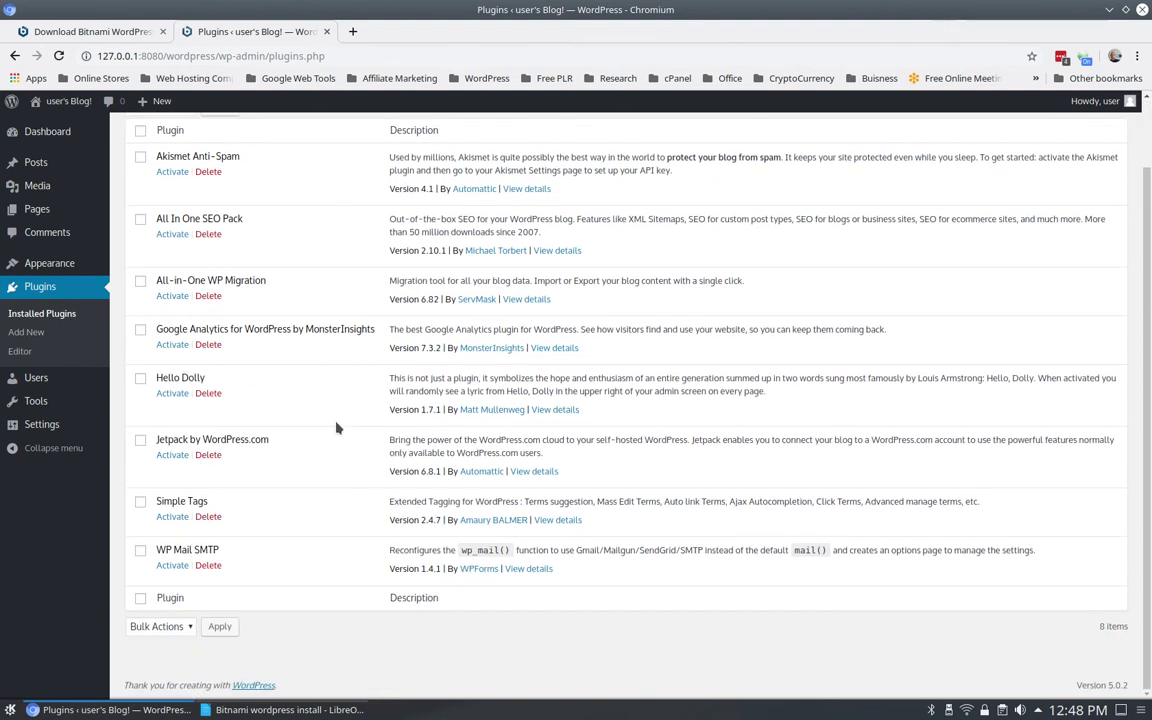
{"action": "scroll", "coordinate": [336, 430], "scroll_direction": "up", "scroll_amount": 1}
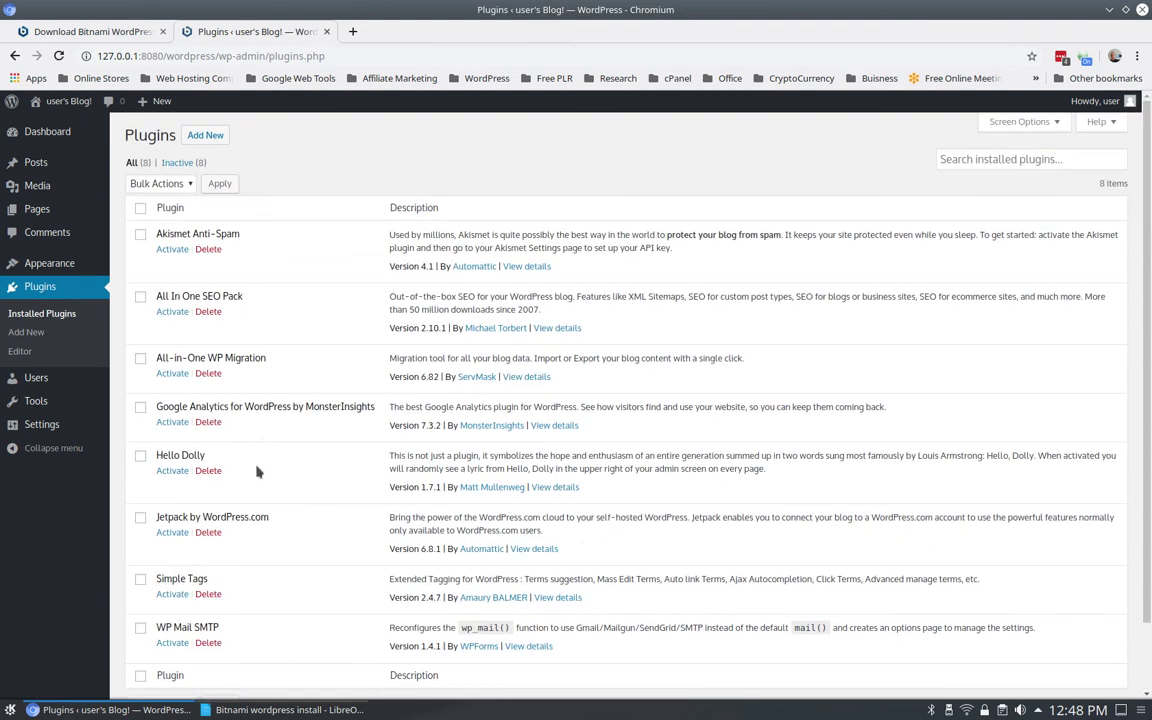
{"action": "scroll", "coordinate": [264, 481], "scroll_direction": "down", "scroll_amount": 3}
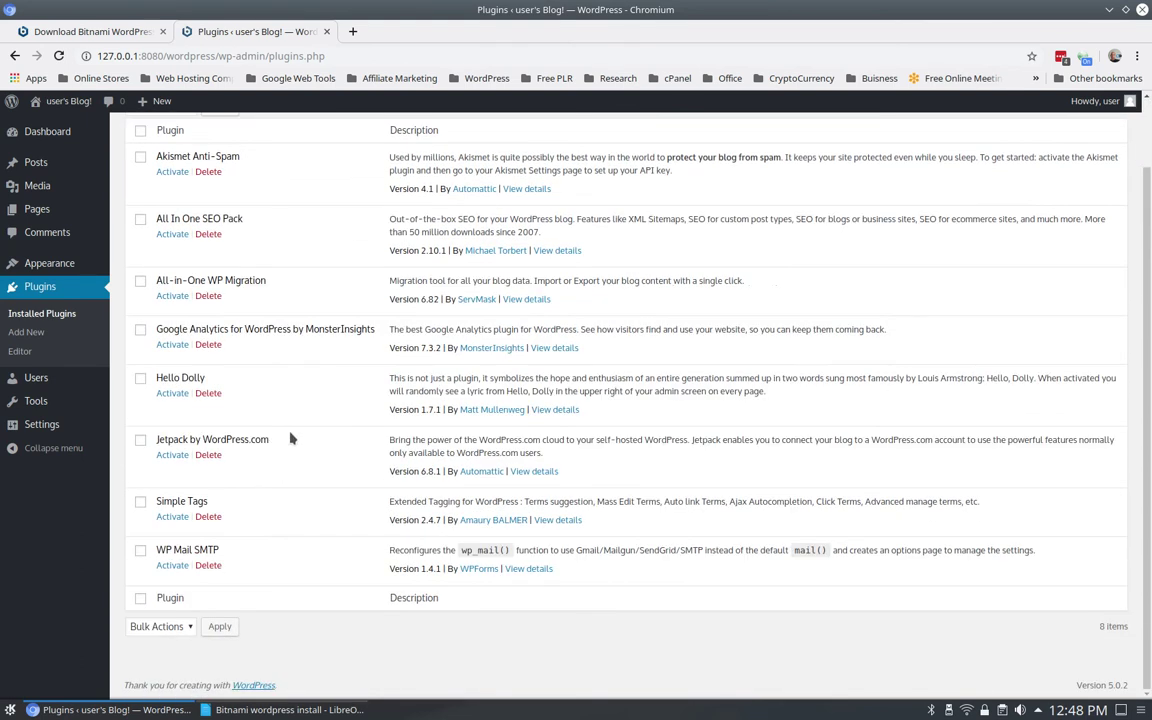
{"action": "scroll", "coordinate": [300, 380], "scroll_direction": "up", "scroll_amount": 1}
{"action": "scroll", "coordinate": [310, 360], "scroll_direction": "up", "scroll_amount": 1}
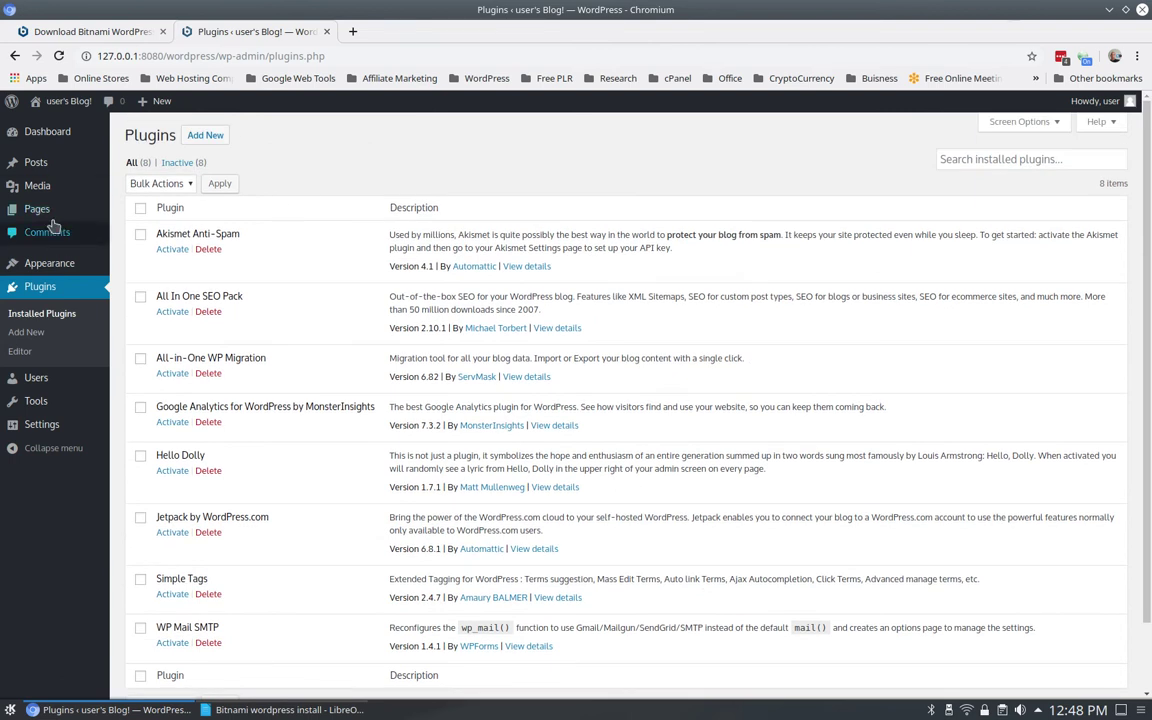
- View the list of all pages on the WordPress site, followed by the list of all posts
{"action": "mouse_move", "coordinate": [36, 210]}
{"action": "left_click", "coordinate": [124, 211]}
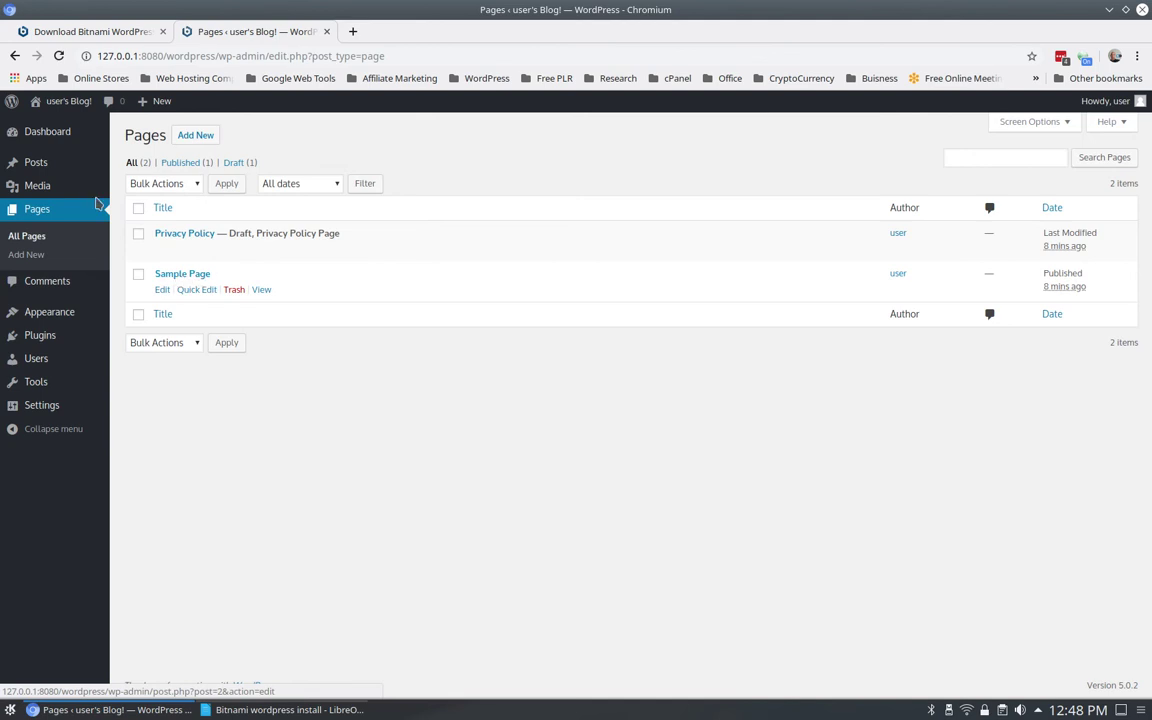
{"action": "mouse_move", "coordinate": [33, 165]}
{"action": "left_click", "coordinate": [140, 163]}
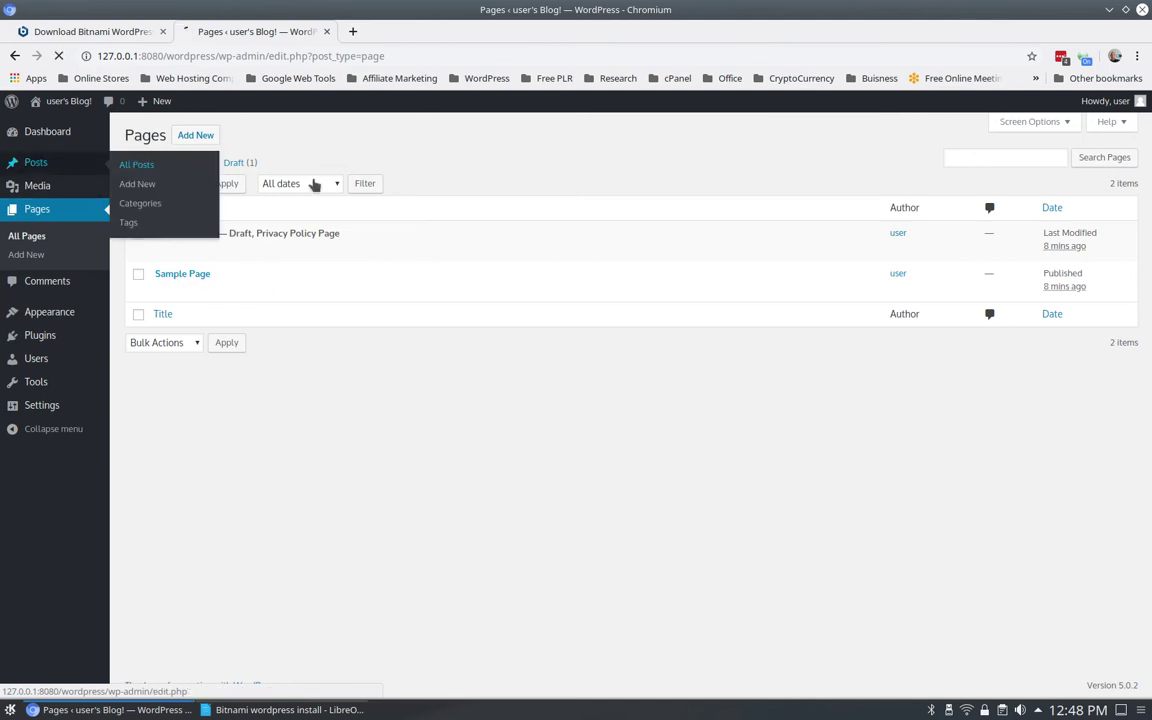